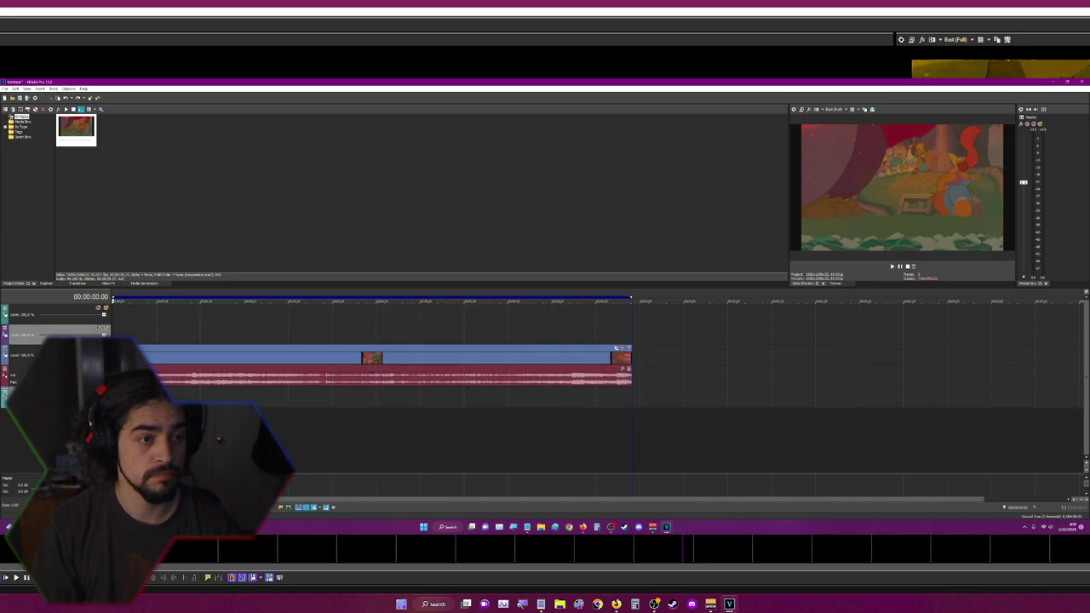
Redo the undone track edits until three video tracks and a single audio track are restored.
{"action": "key", "text": "ctrl+shift+z"}
{"action": "key", "text": "ctrl+shift+z"}
{"action": "key", "text": "ctrl+shift+z"}
{"action": "key", "text": "ctrl+shift+z"}
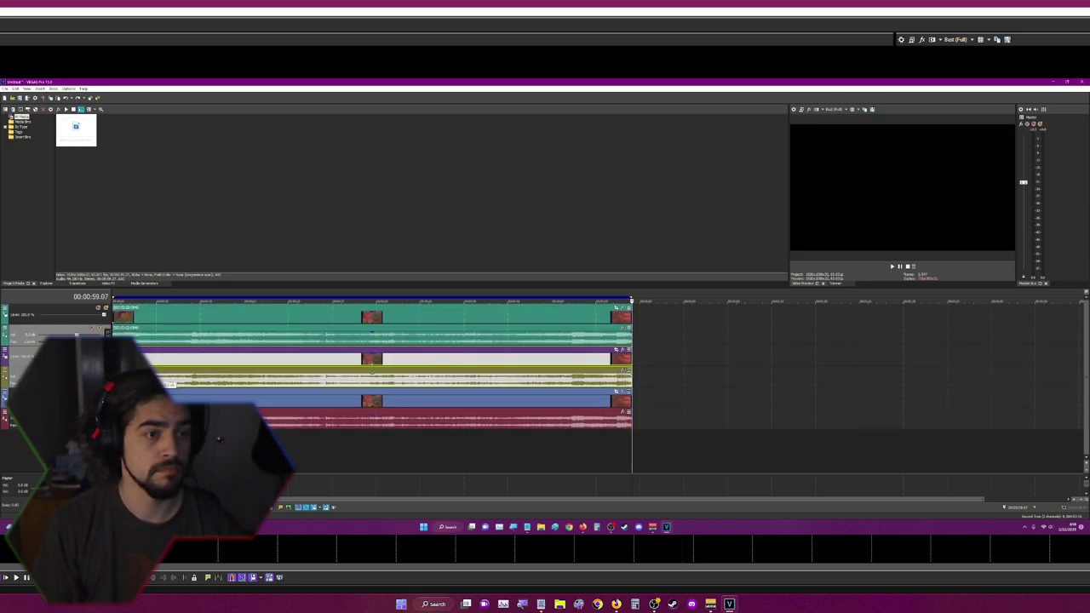
{"action": "key", "text": "ctrl+shift+z"}
{"action": "key", "text": "ctrl+shift+z"}
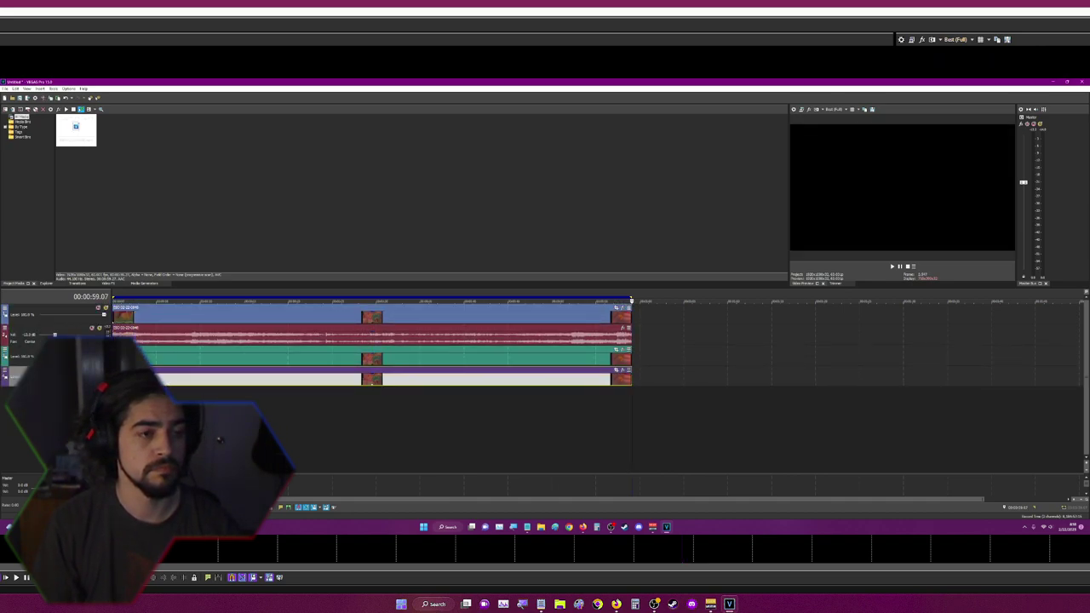
Apply the TiktokTop pan/crop preset to the video clip on the green track.
{"action": "left_click", "coordinate": [616, 350]}
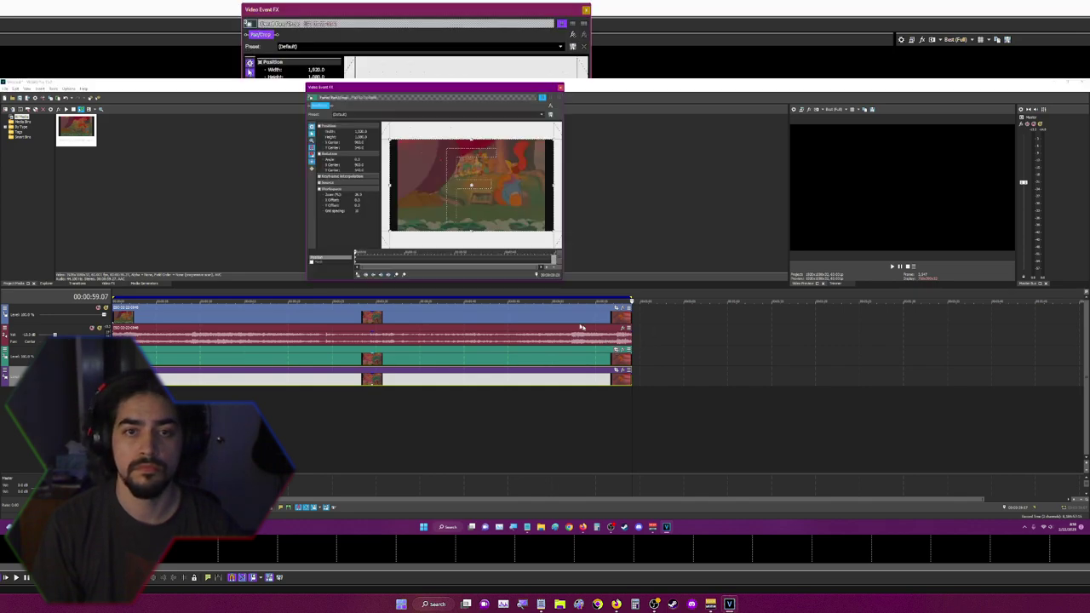
{"action": "left_click", "coordinate": [546, 114]}
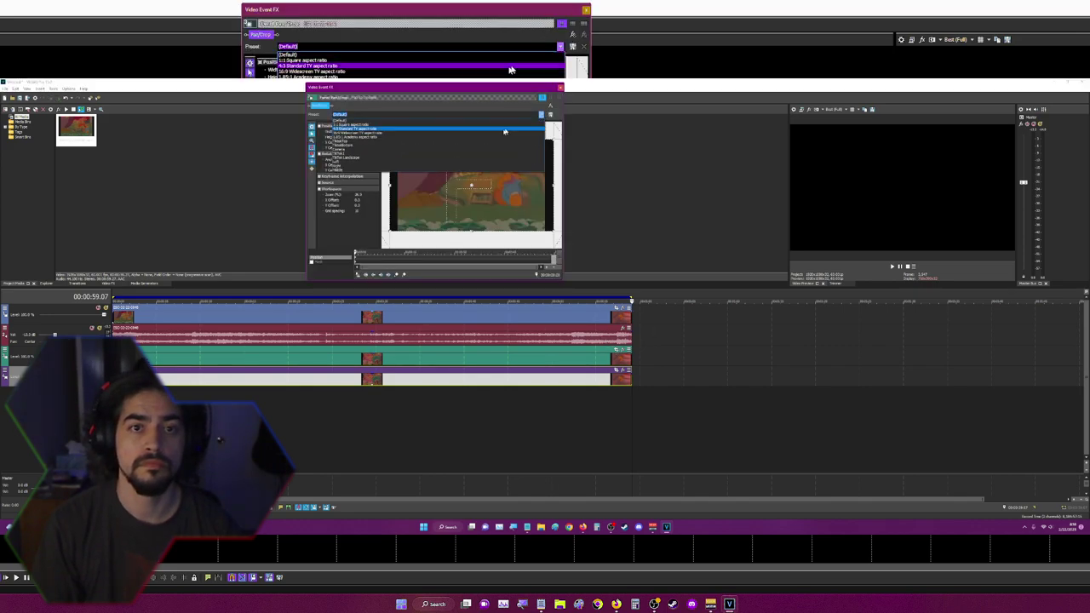
{"action": "left_click", "coordinate": [409, 139]}
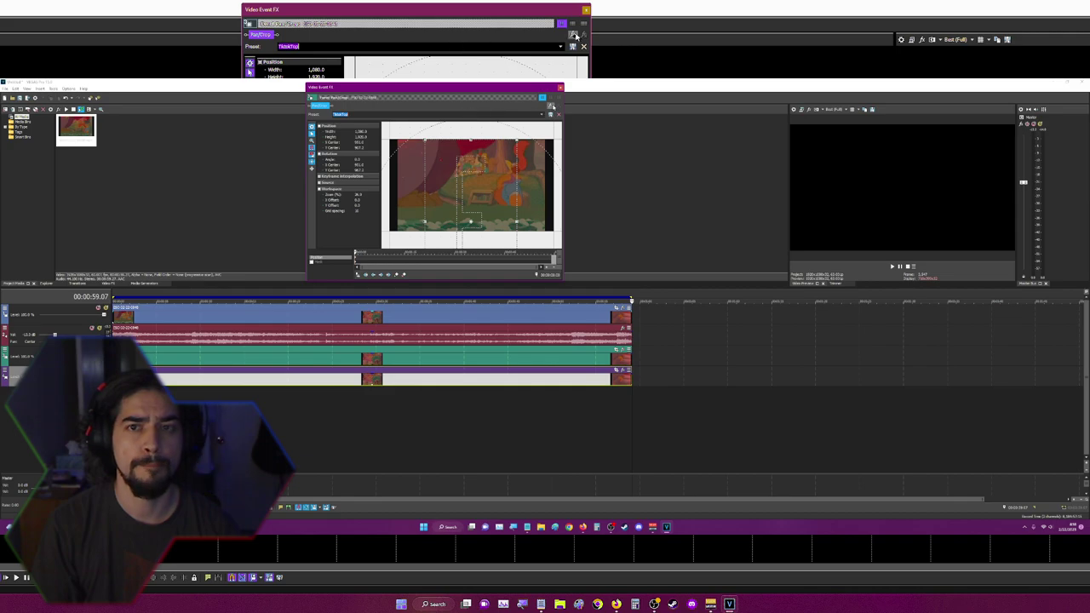
Add VEGAS Gaussian Blur to the green track's video clip and apply a blur preset.
{"action": "left_click", "coordinate": [549, 106]}
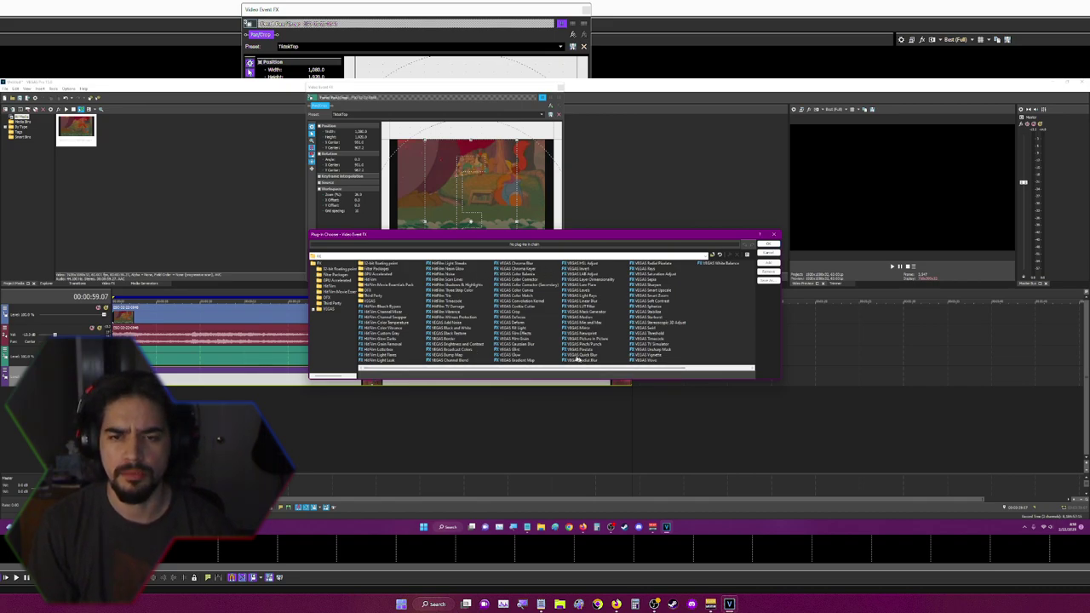
{"action": "left_click", "coordinate": [530, 344]}
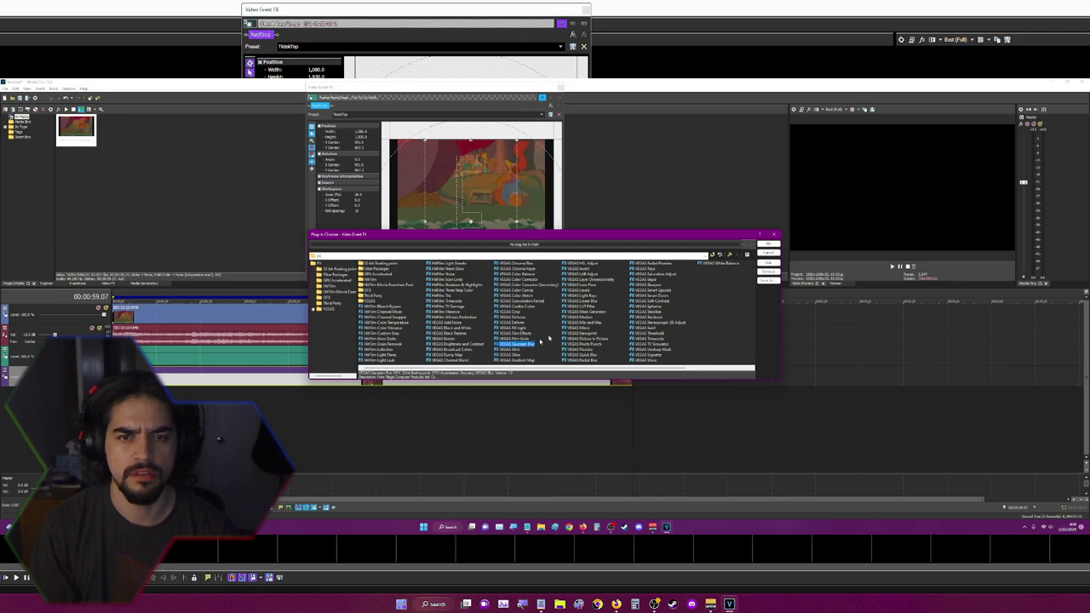
{"action": "left_click", "coordinate": [766, 244]}
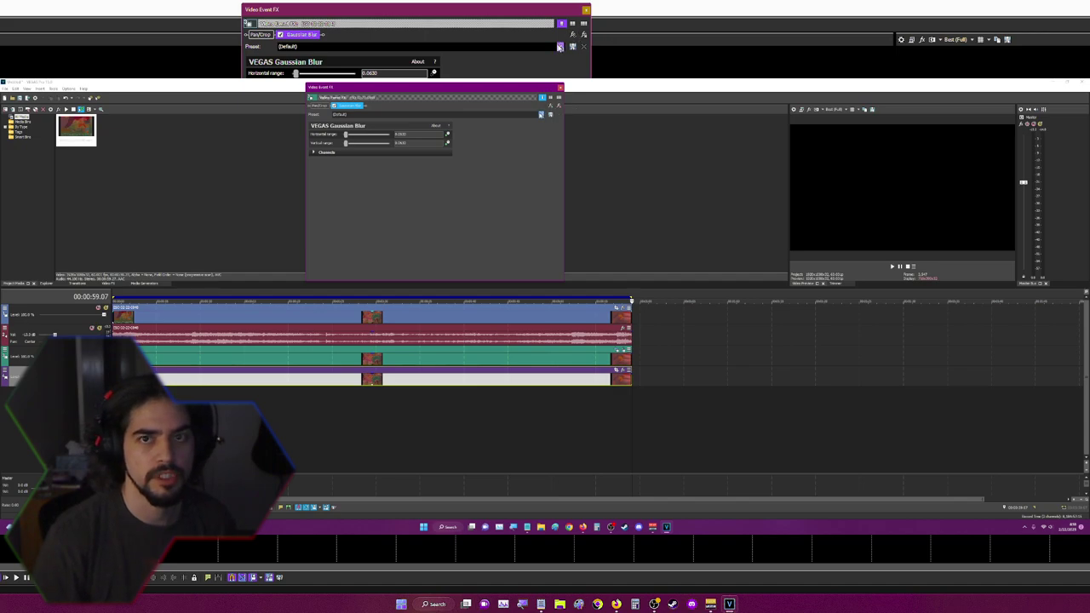
{"action": "left_click", "coordinate": [542, 114]}
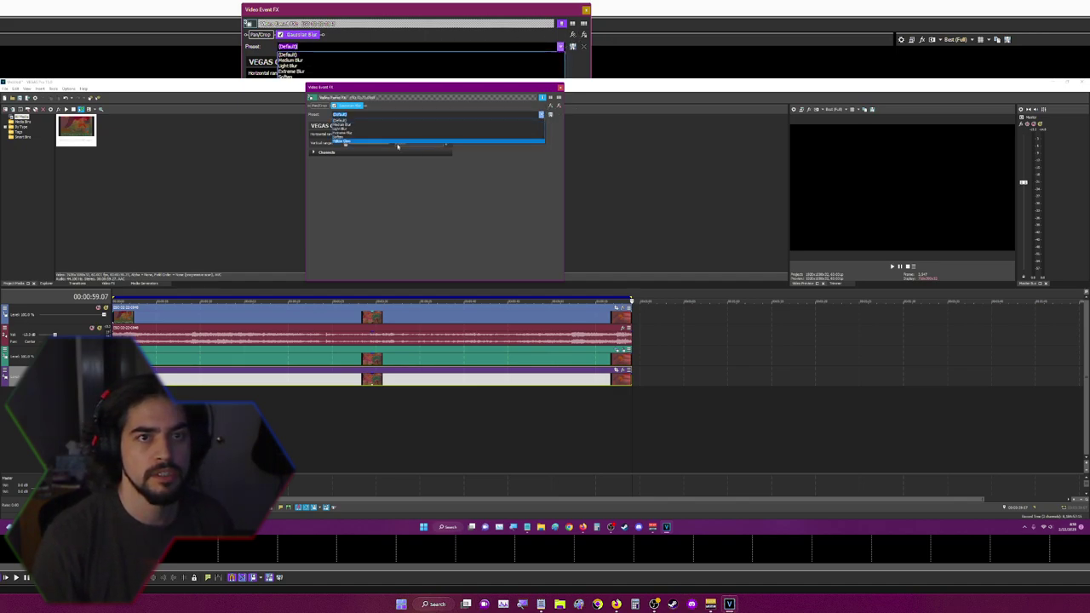
{"action": "left_click", "coordinate": [421, 134]}
{"action": "left_click", "coordinate": [560, 87]}
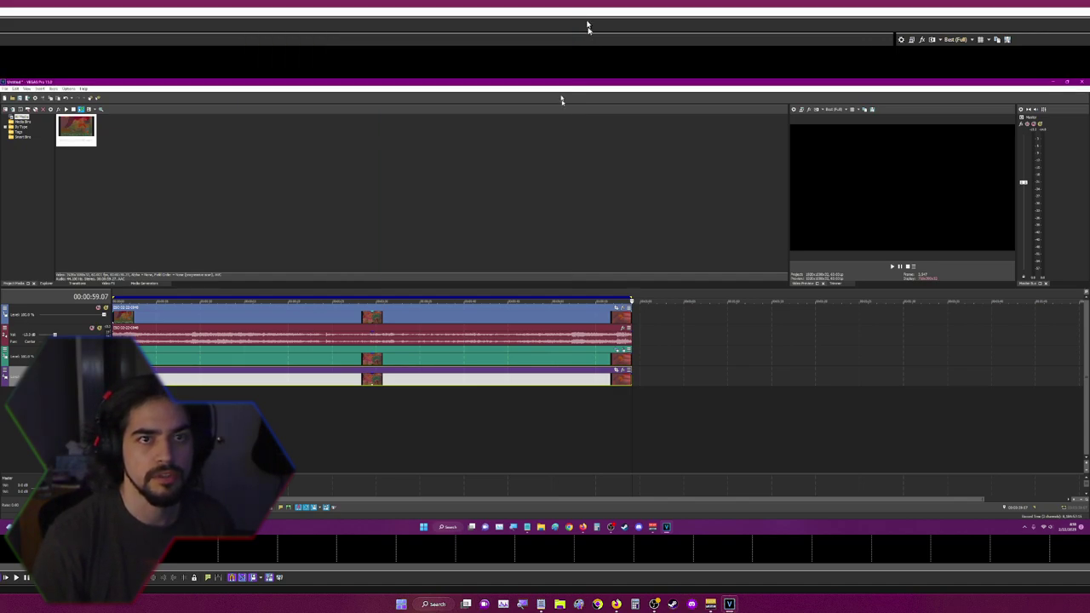
Add VEGAS Gaussian Blur to the video clip on the purple track and apply a blur preset.
{"action": "left_click", "coordinate": [626, 369]}
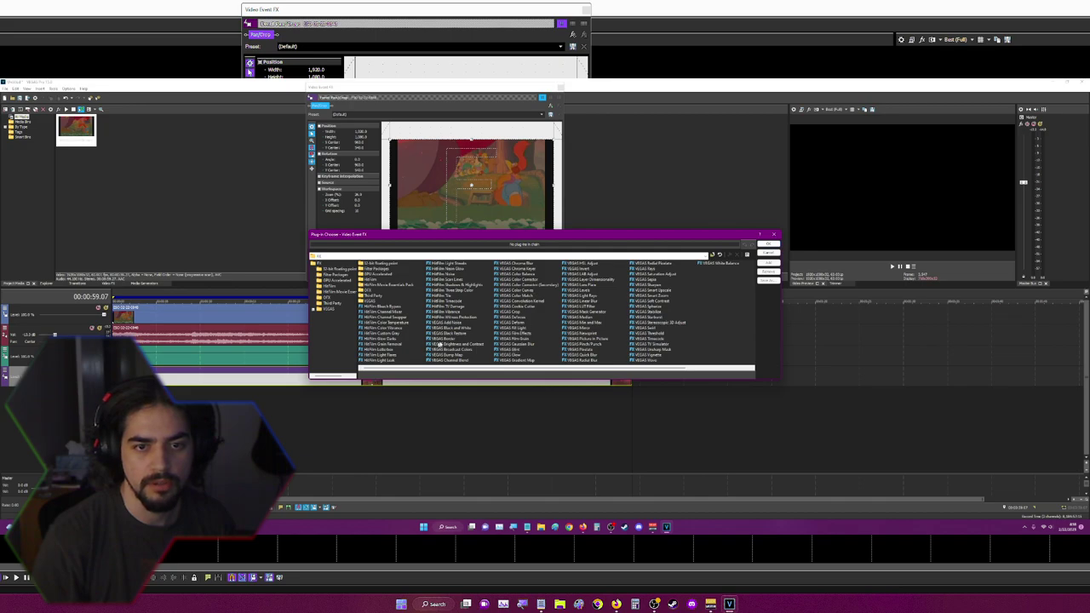
{"action": "left_click", "coordinate": [451, 305]}
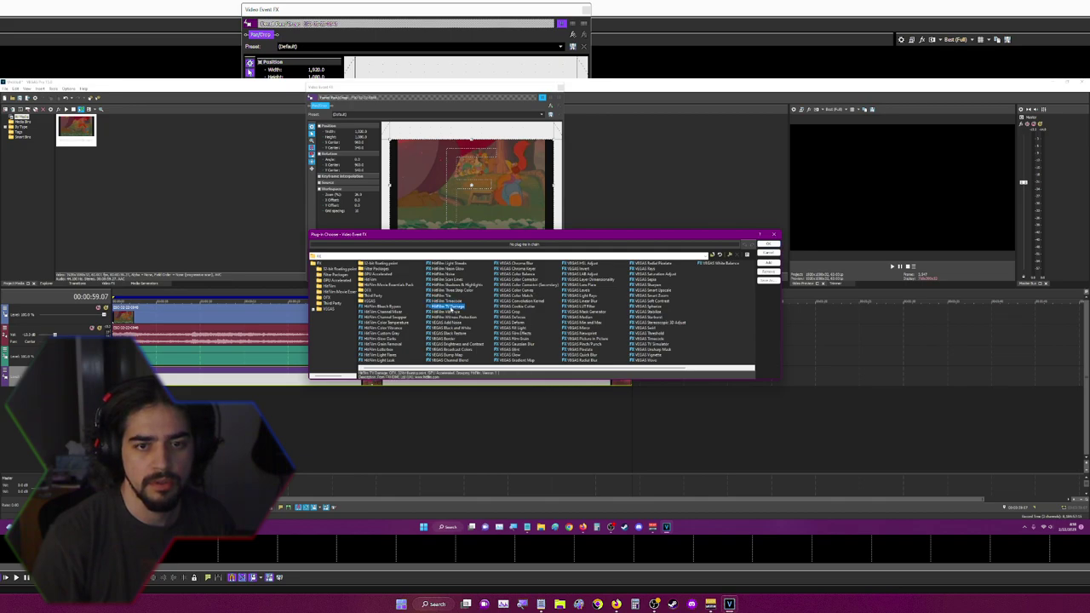
{"action": "left_click", "coordinate": [538, 285]}
{"action": "left_click", "coordinate": [586, 274]}
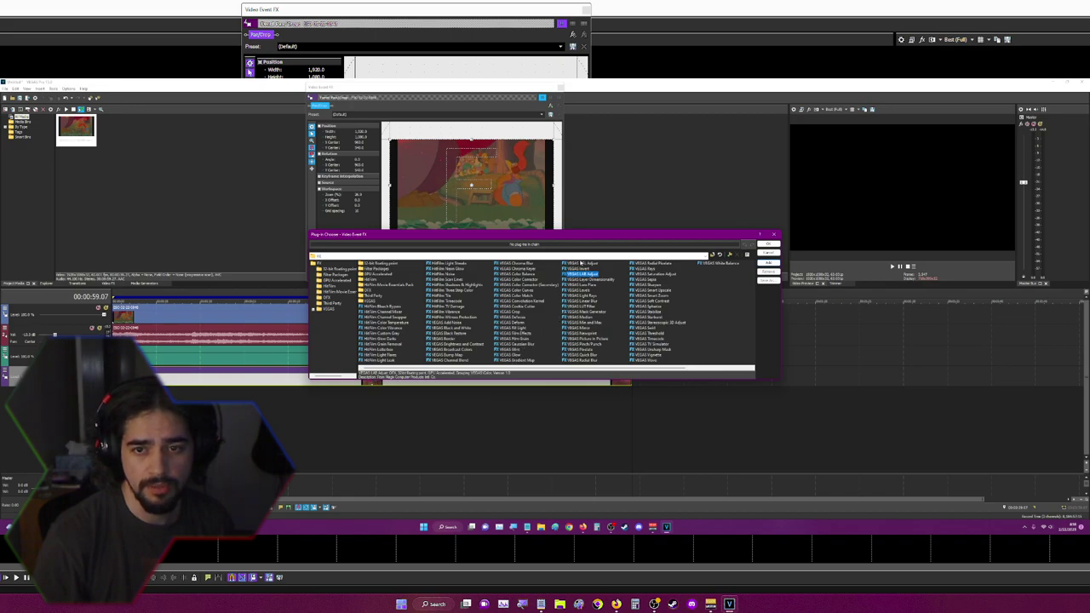
{"action": "double_click", "coordinate": [514, 344]}
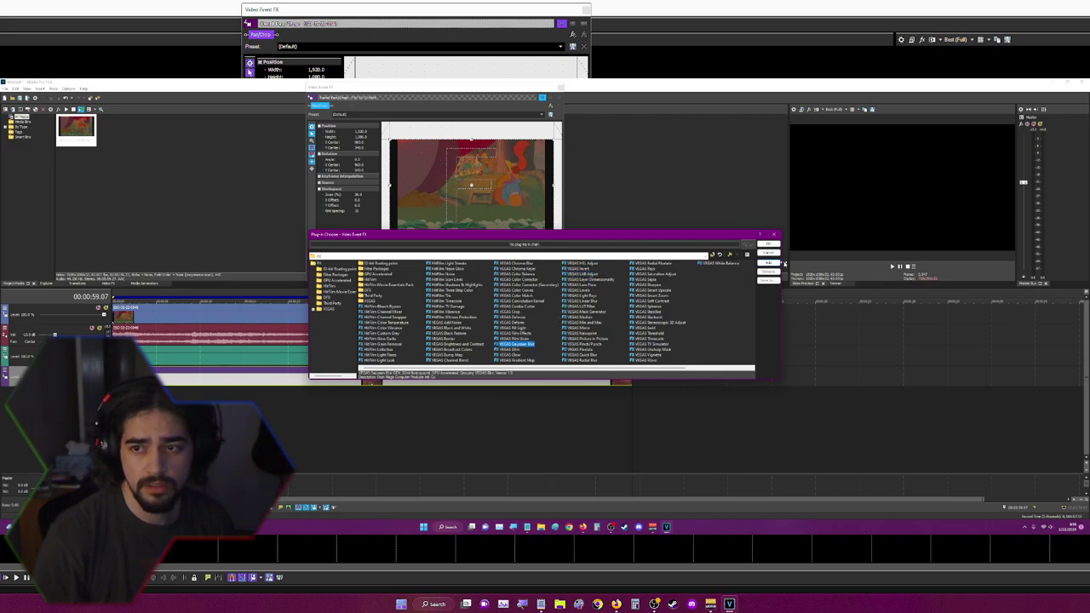
{"action": "left_click", "coordinate": [559, 46]}
{"action": "left_click", "coordinate": [494, 138]}
Apply the TiktokTop pan/crop preset to the purple track's video clip.
{"action": "left_click", "coordinate": [318, 105]}
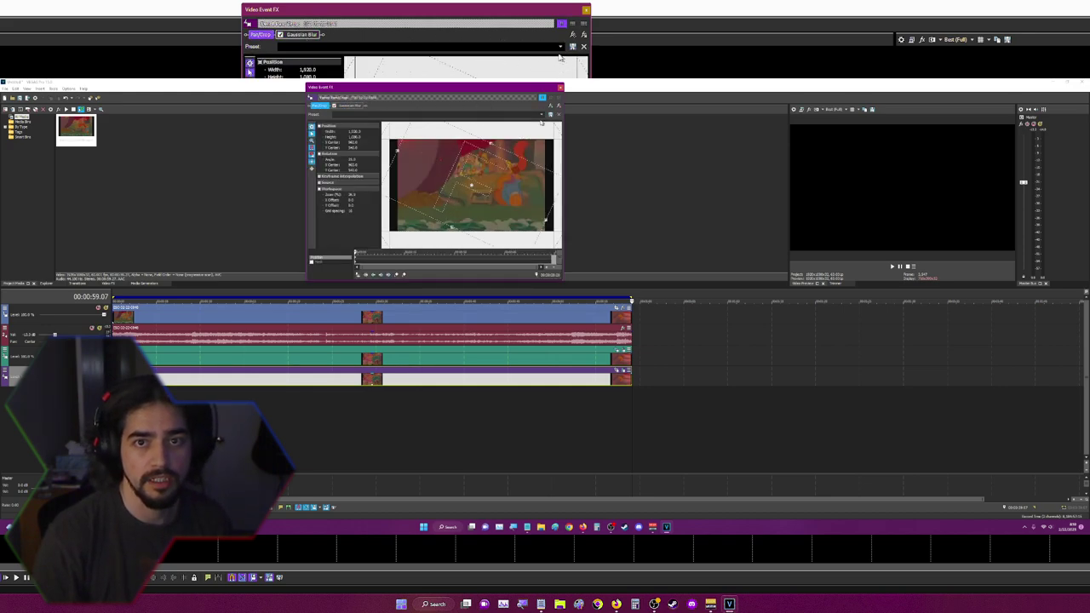
{"action": "left_click", "coordinate": [559, 46]}
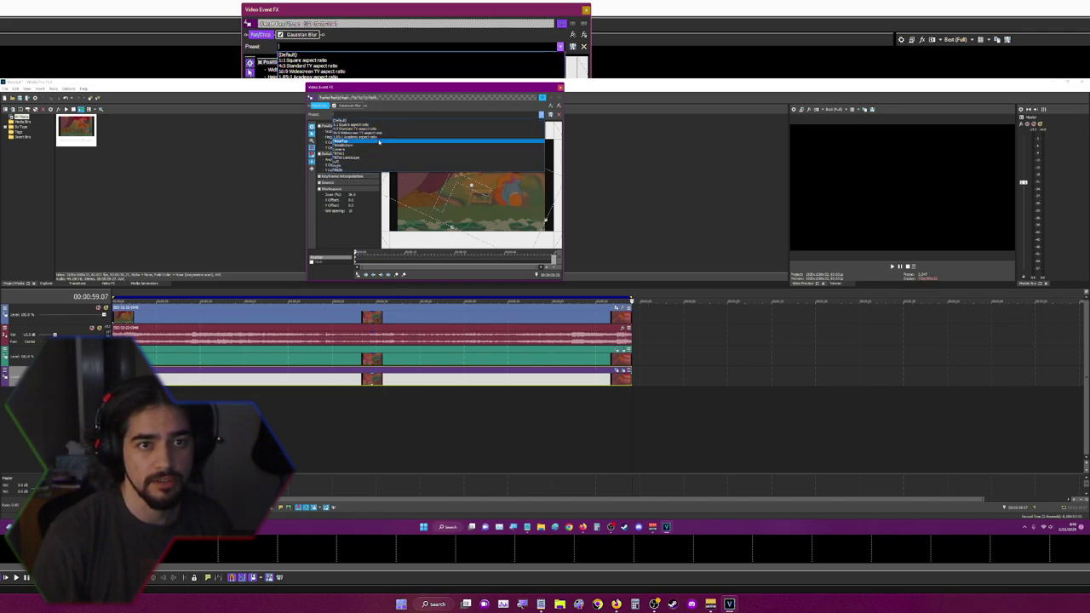
{"action": "left_click", "coordinate": [367, 142]}
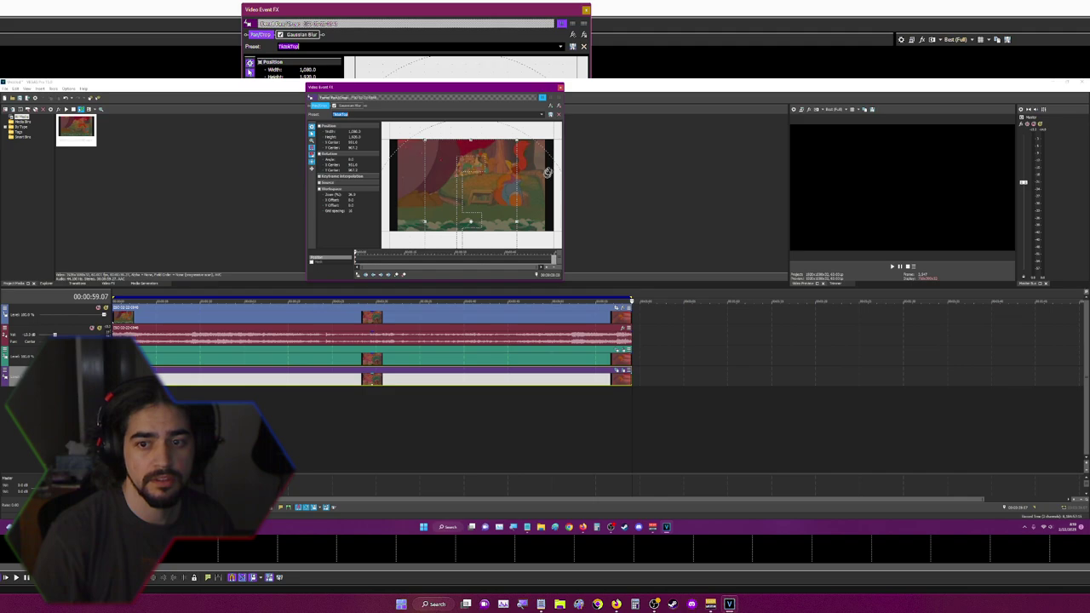
{"action": "left_click", "coordinate": [585, 10]}
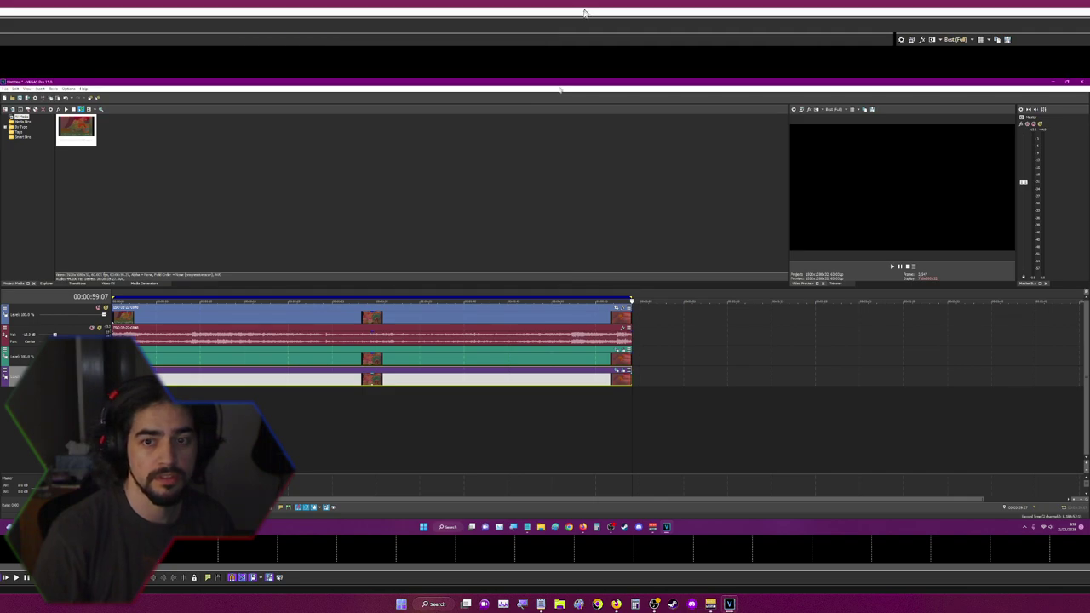
Apply the TikTok1 pan/crop preset to the video clip on the blue track.
{"action": "left_click", "coordinate": [617, 309]}
{"action": "left_click", "coordinate": [560, 46]}
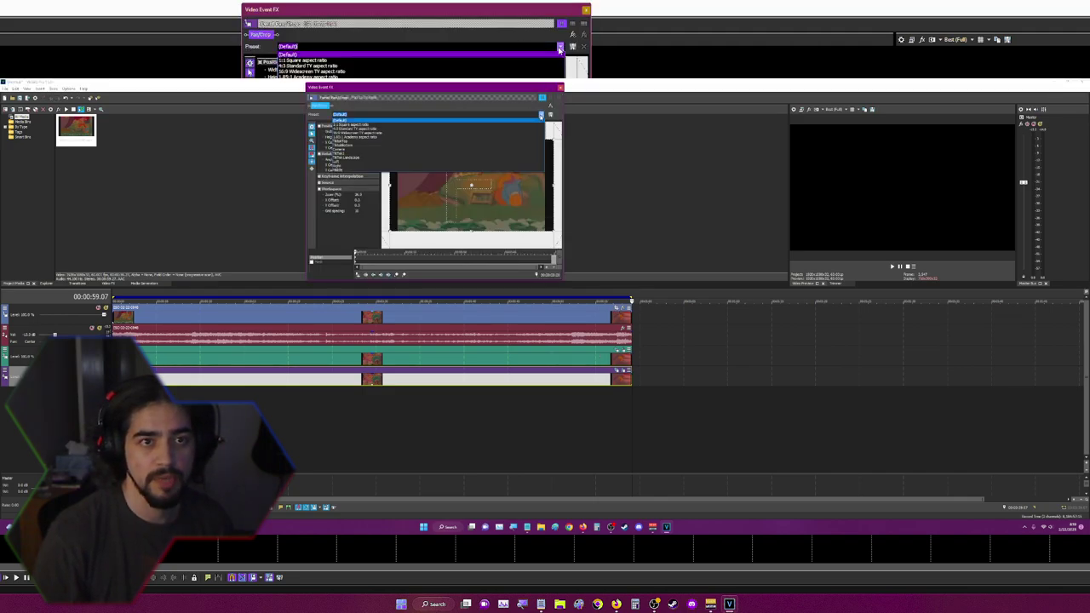
{"action": "left_click", "coordinate": [410, 157]}
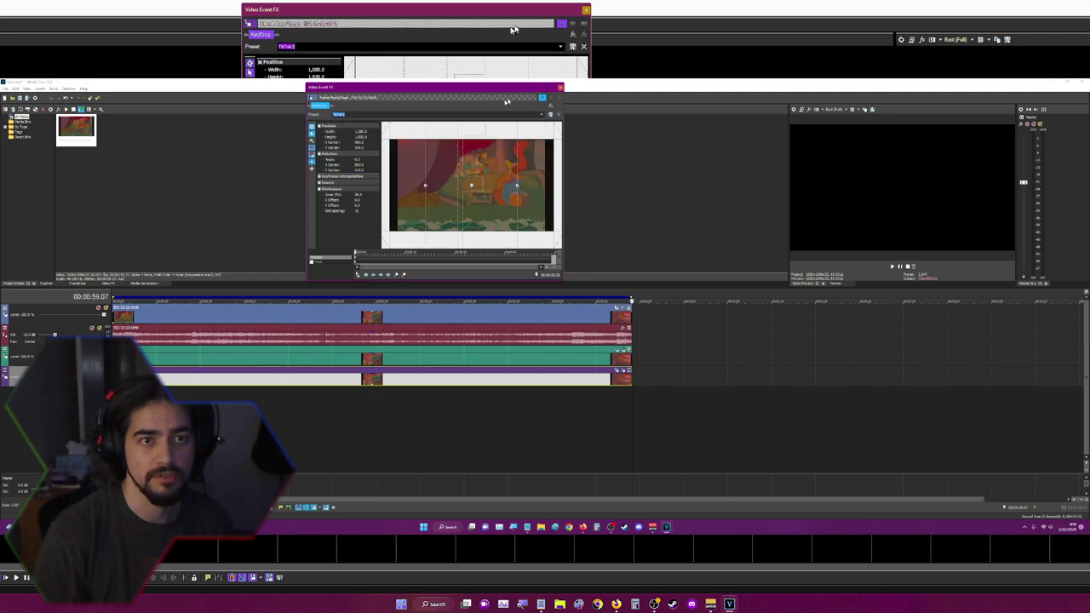
{"action": "left_click", "coordinate": [550, 106]}
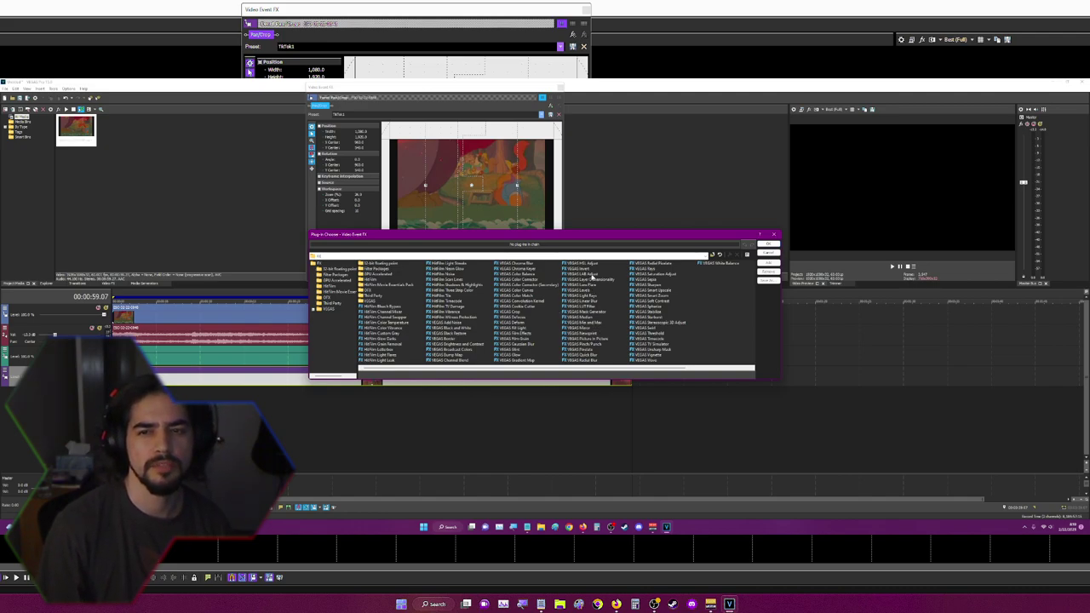
{"action": "left_click_drag", "start_coordinate": [537, 364], "coordinate": [560, 356]}
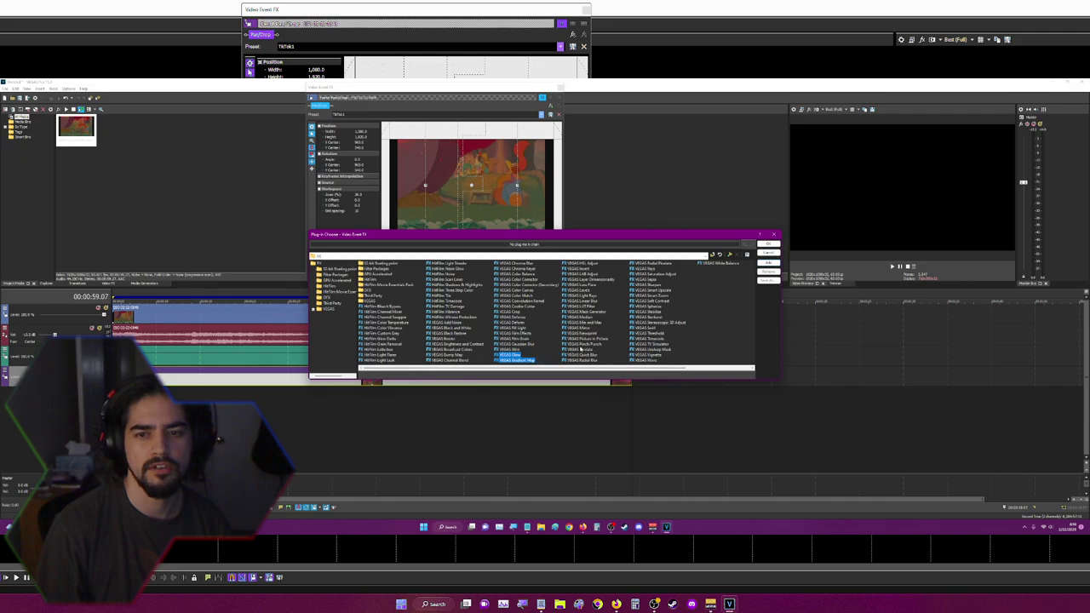
{"action": "left_click", "coordinate": [586, 312]}
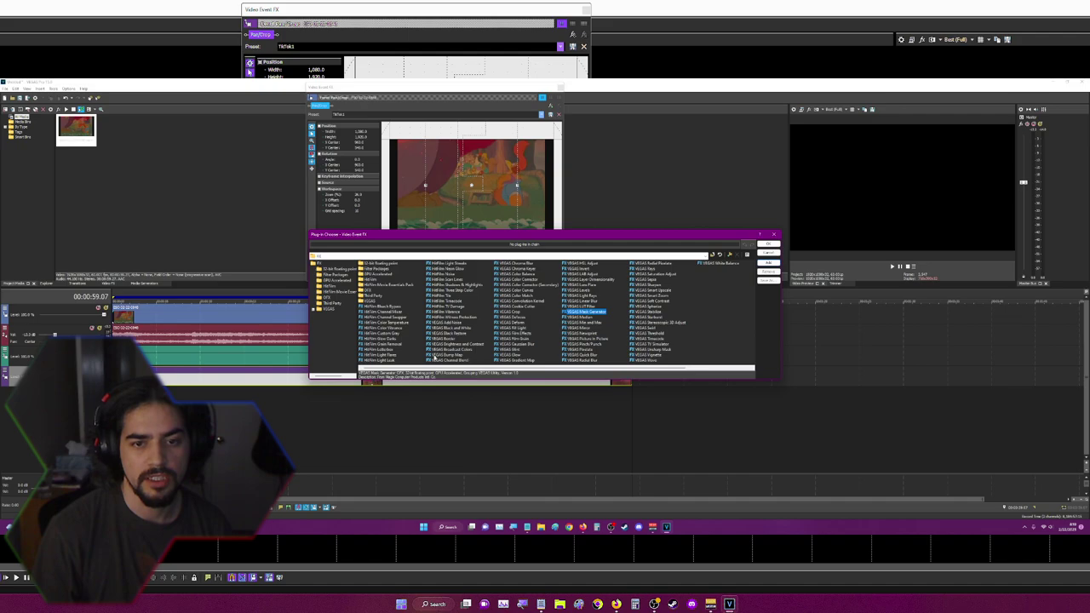
{"action": "left_click", "coordinate": [447, 306]}
{"action": "left_click", "coordinate": [771, 247]}
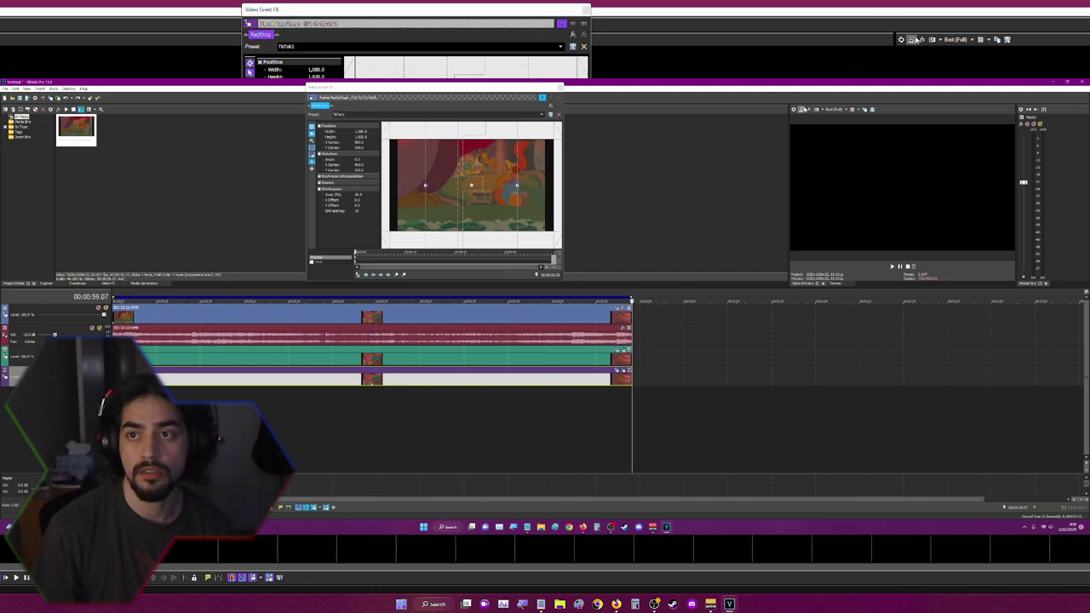
Preview the vertical layout at about 40 seconds into the timeline.
{"action": "key", "text": "space"}
{"action": "left_click", "coordinate": [466, 414]}
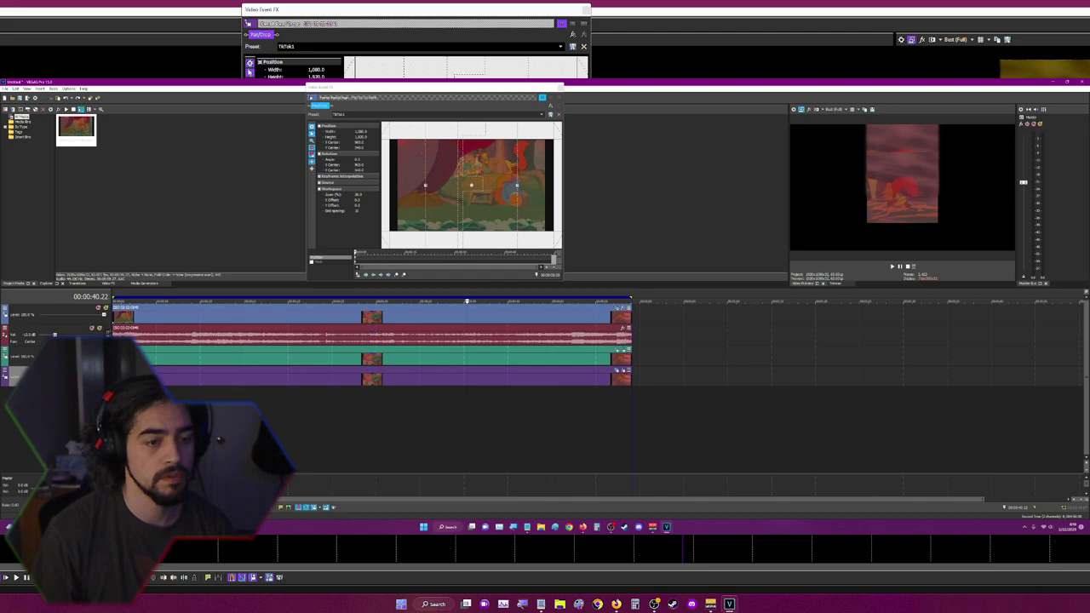
Save the project as "You gotta come.veg" in the current project folder.
{"action": "left_click", "coordinate": [20, 98]}
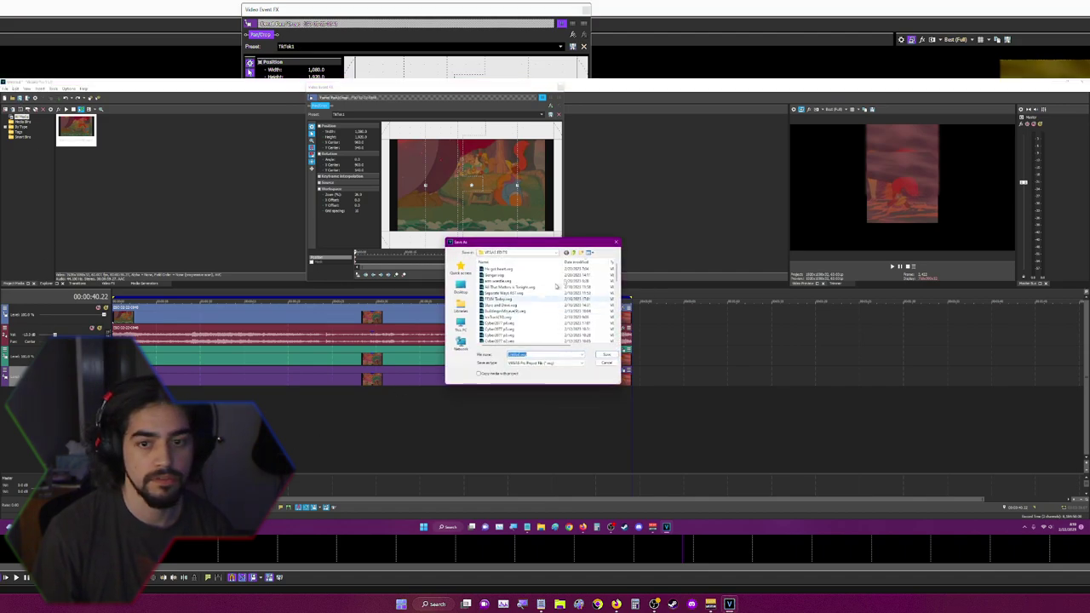
{"action": "left_click", "coordinate": [606, 355]}
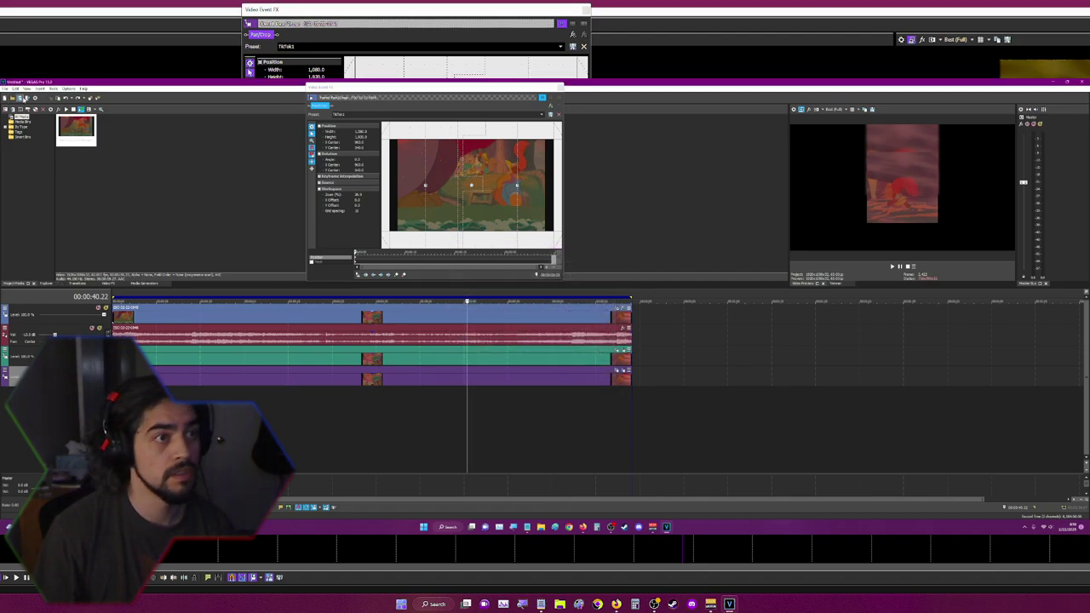
{"action": "left_click", "coordinate": [22, 98]}
{"action": "type", "text": "You"}
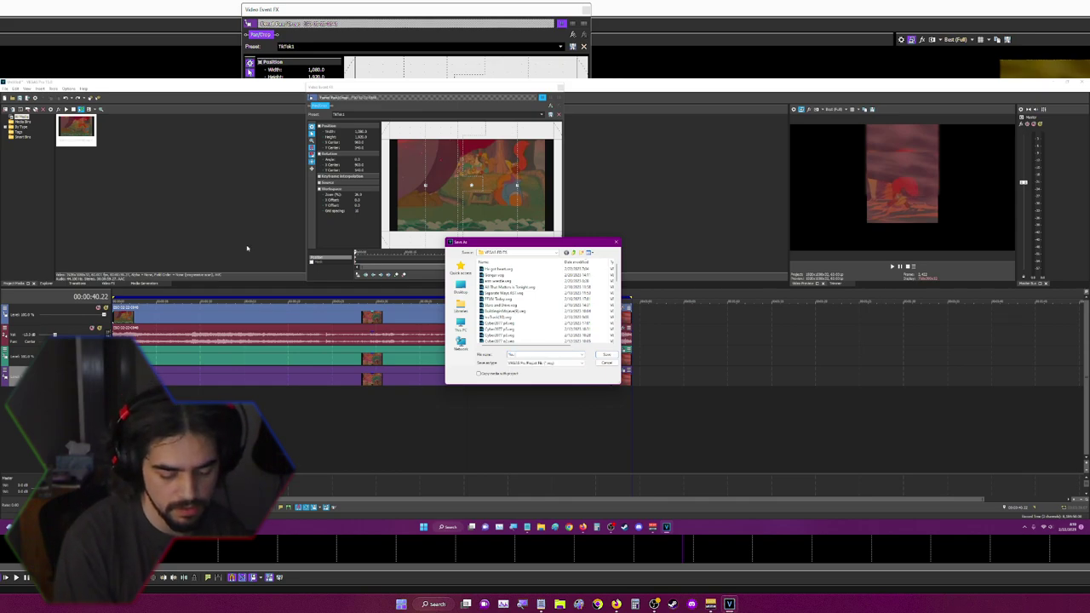
{"action": "key", "text": "Return"}
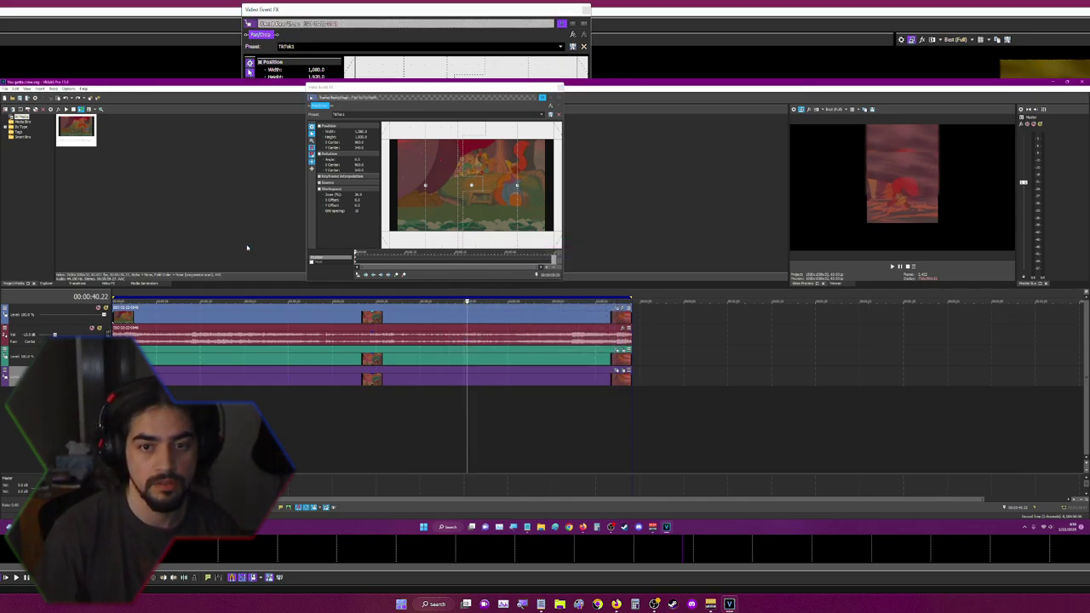
Return to the start of the timeline and apply the TiktokBottom pan/crop preset to the purple track's video clip.
{"action": "key", "text": "Home"}
{"action": "key", "text": "space"}
{"action": "key", "text": "space"}
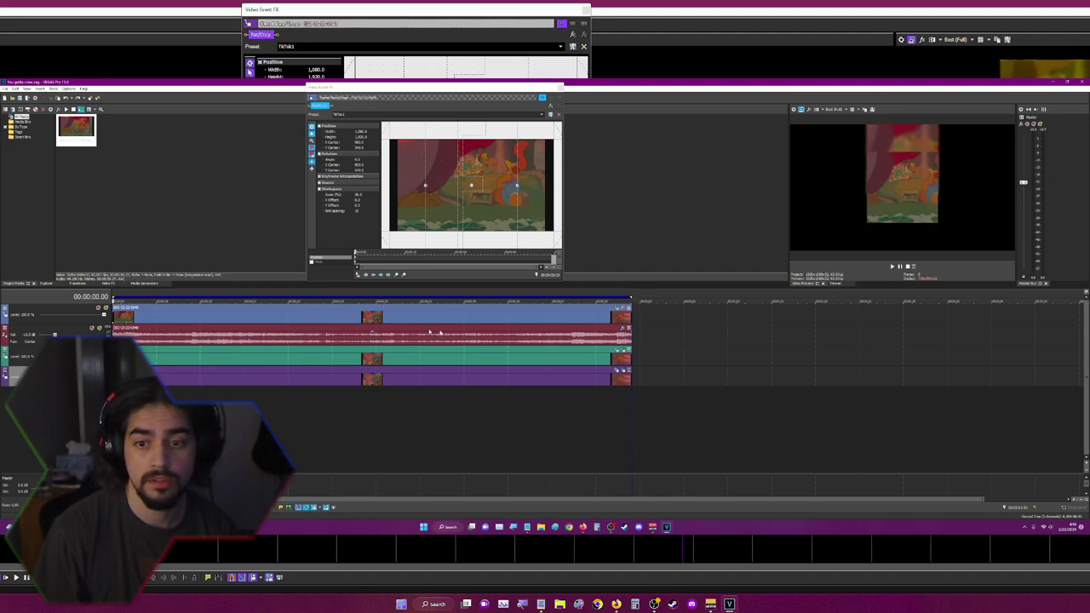
{"action": "left_click", "coordinate": [616, 371]}
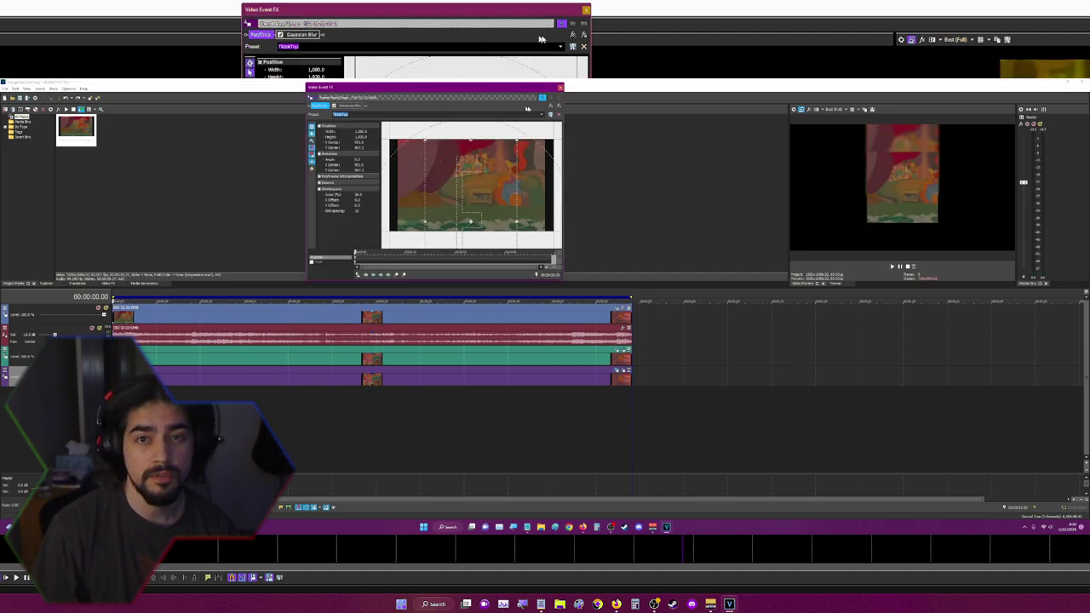
{"action": "left_click", "coordinate": [542, 114]}
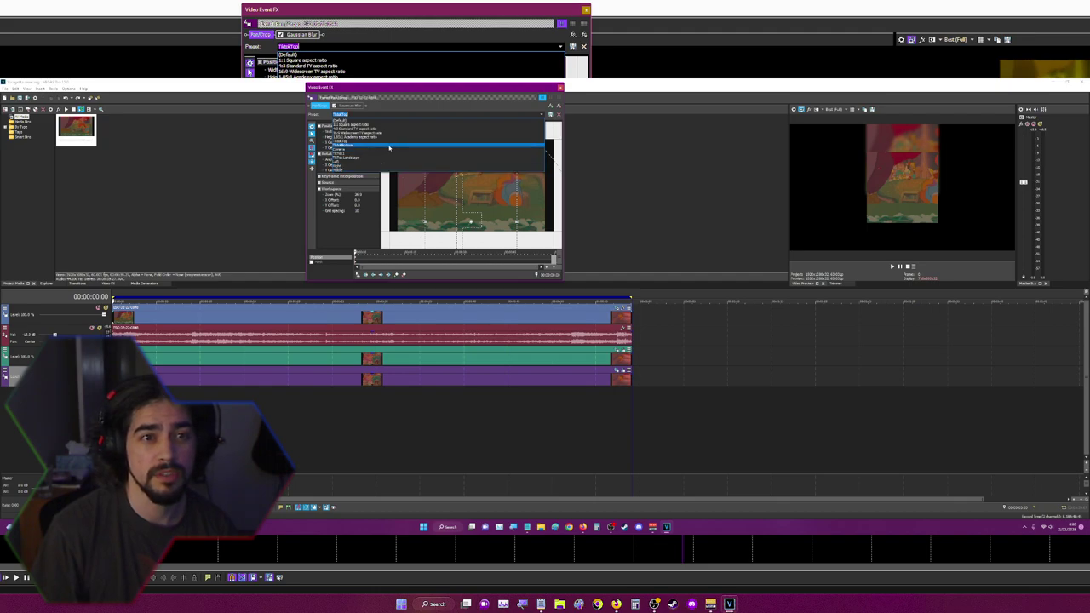
{"action": "left_click", "coordinate": [381, 150]}
{"action": "left_click", "coordinate": [584, 13]}
Play back the opening of the timeline and split the clips on all tracks at 00:00:01.16.
{"action": "key", "text": "space"}
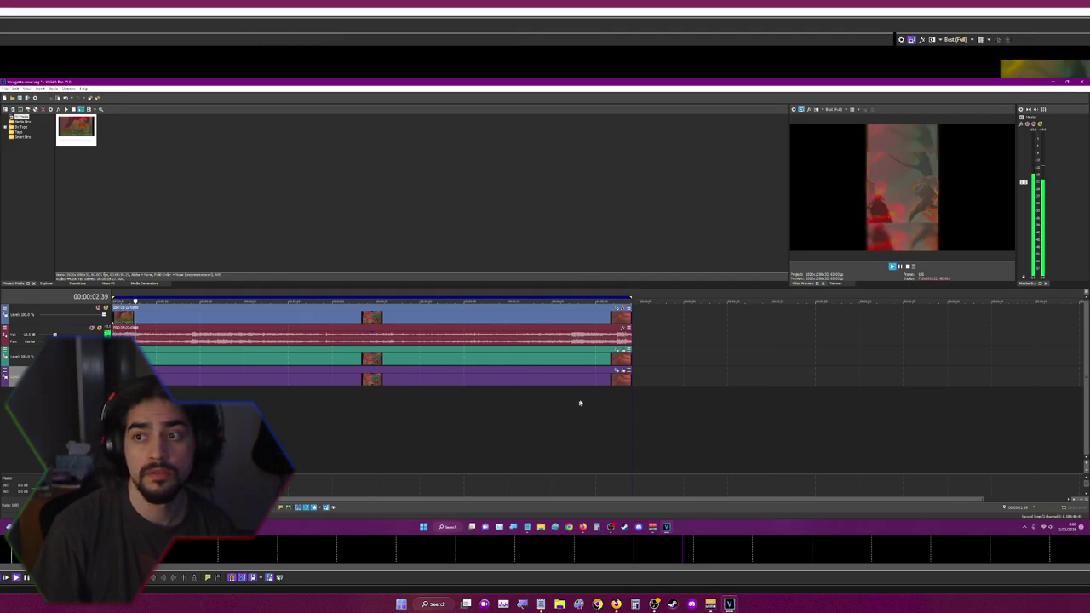
{"action": "key", "text": "space"}
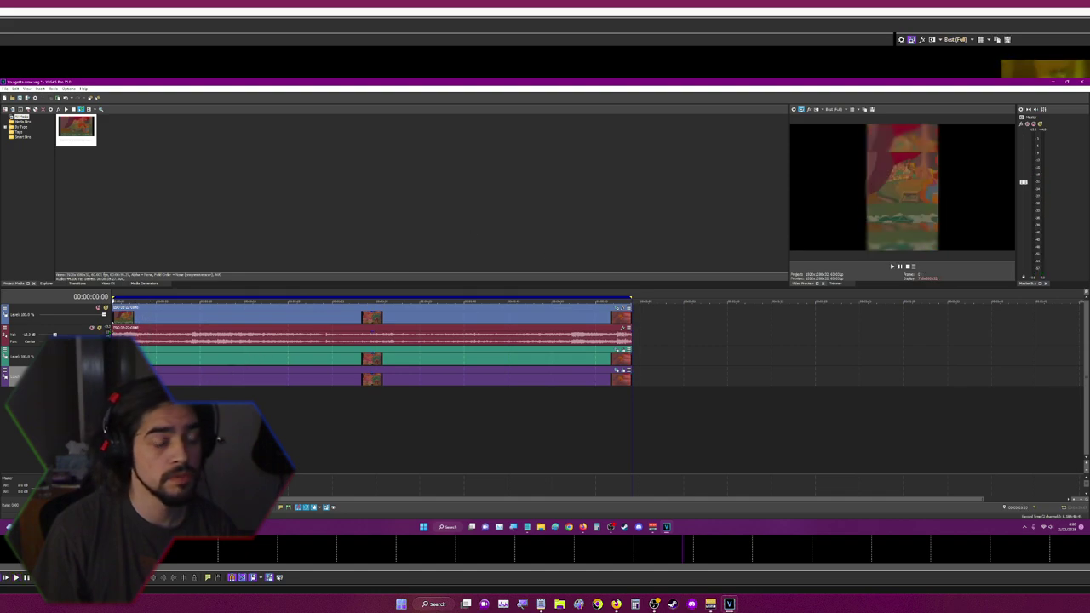
{"action": "key", "text": "s"}
{"action": "scroll", "coordinate": [128, 311], "scroll_direction": "up", "scroll_amount": 4}
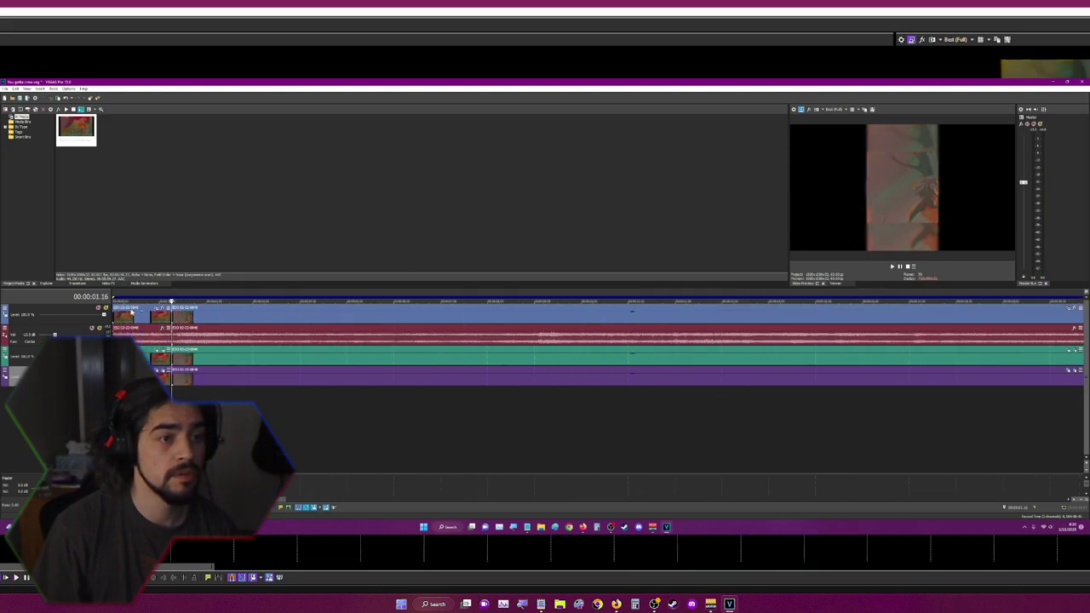
Add the HitFilm TV Damage effect with the Static CRT preset to the blue track's short opening clip.
{"action": "left_click", "coordinate": [163, 309]}
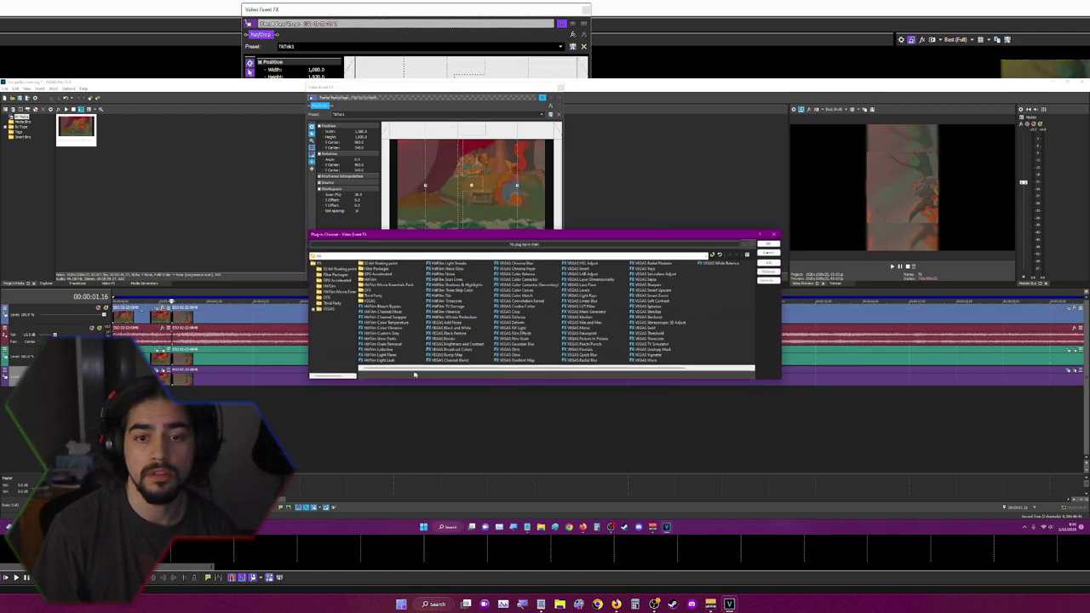
{"action": "double_click", "coordinate": [455, 308]}
{"action": "left_click", "coordinate": [541, 115]}
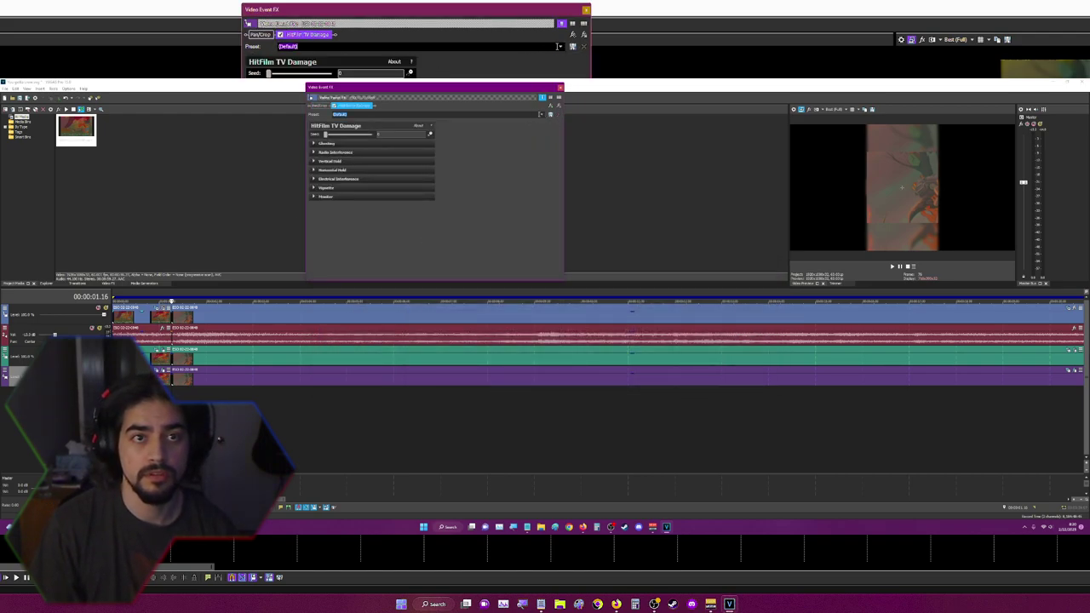
{"action": "left_click", "coordinate": [560, 46]}
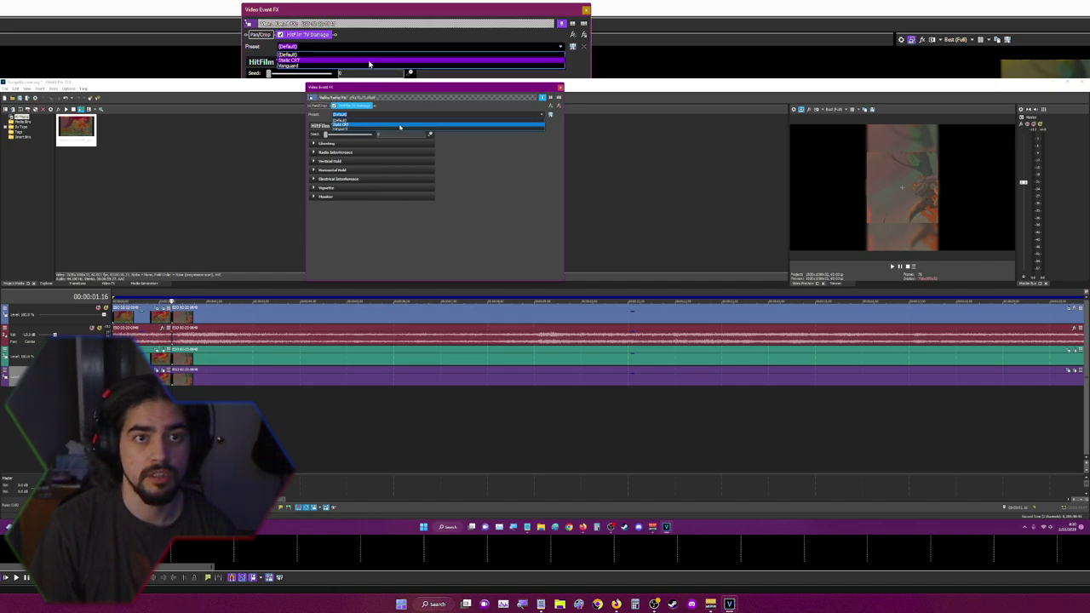
{"action": "left_click", "coordinate": [369, 61]}
{"action": "left_click", "coordinate": [585, 10]}
Split the clips on all tracks near the end of the timeline at 00:00:58.00.
{"action": "scroll", "coordinate": [856, 410], "scroll_direction": "down", "scroll_amount": 3}
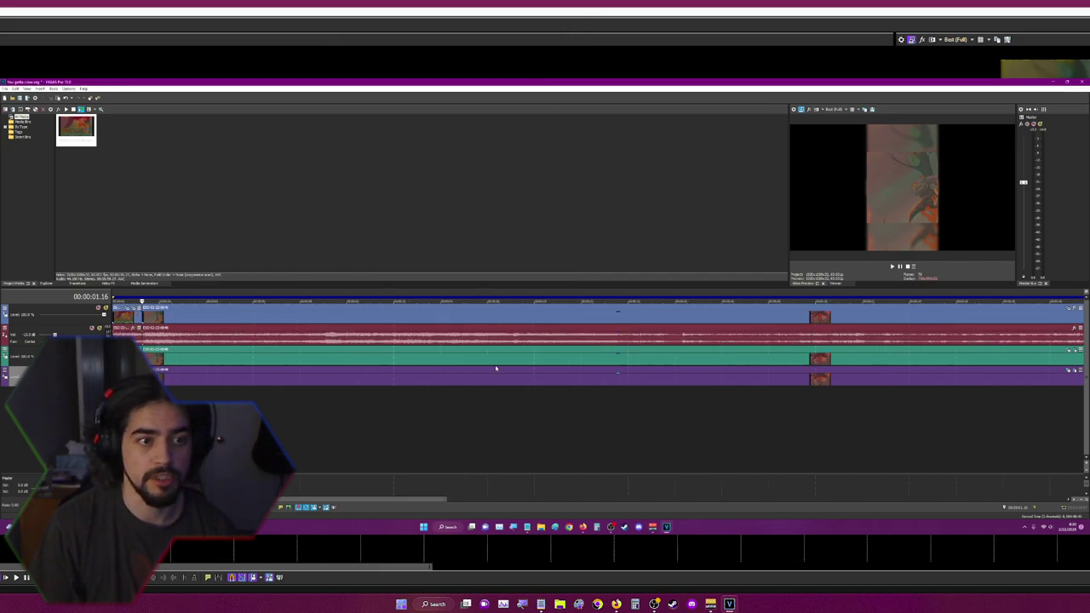
{"action": "scroll", "coordinate": [1040, 389], "scroll_direction": "down", "scroll_amount": 2}
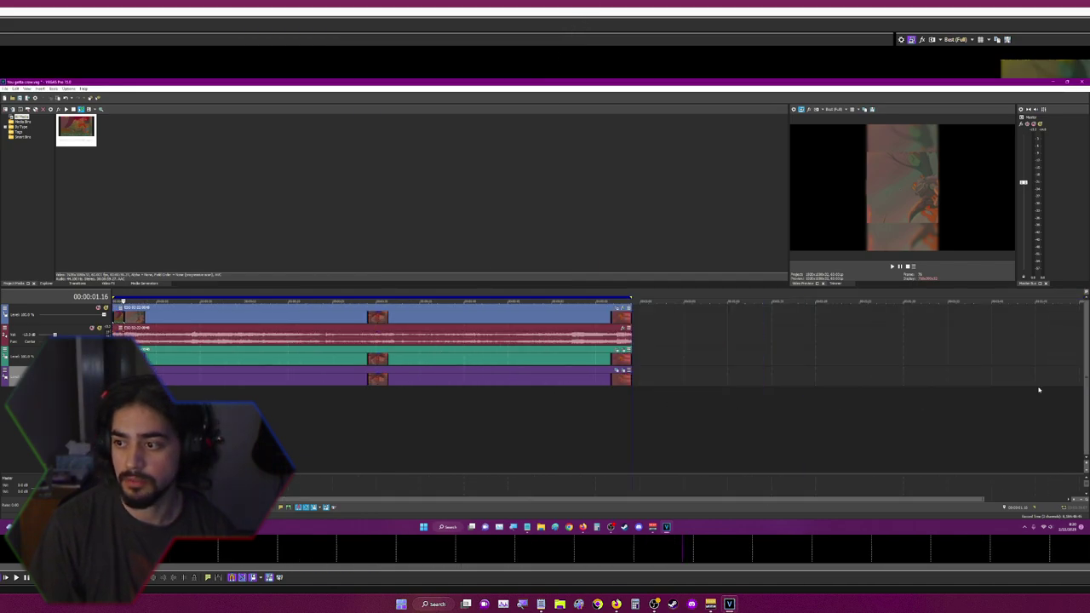
{"action": "left_click", "coordinate": [623, 400]}
{"action": "scroll", "coordinate": [644, 319], "scroll_direction": "up", "scroll_amount": 2}
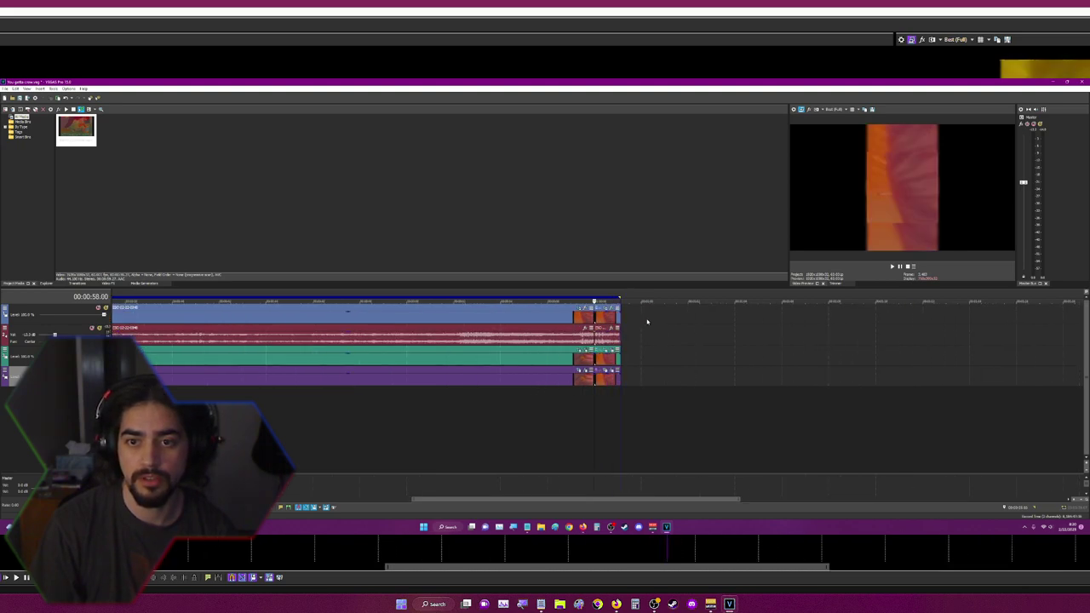
Apply HitFilm TV Damage with the Static CRT preset to the blue track's short closing clip.
{"action": "scroll", "coordinate": [645, 321], "scroll_direction": "up", "scroll_amount": 2}
{"action": "left_click", "coordinate": [638, 308]}
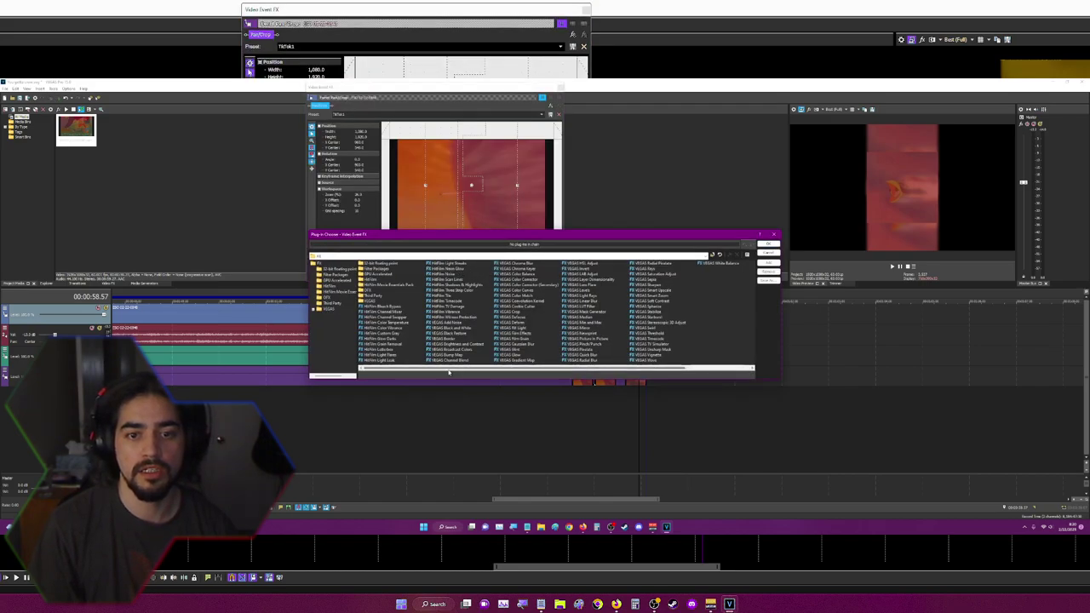
{"action": "left_click", "coordinate": [514, 344]}
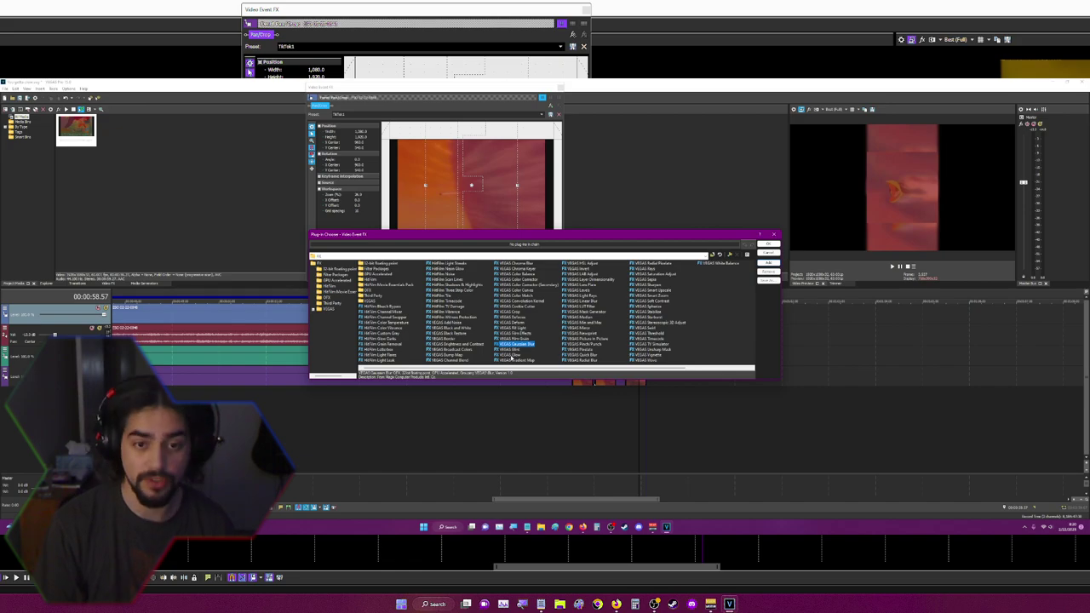
{"action": "left_click", "coordinate": [448, 306]}
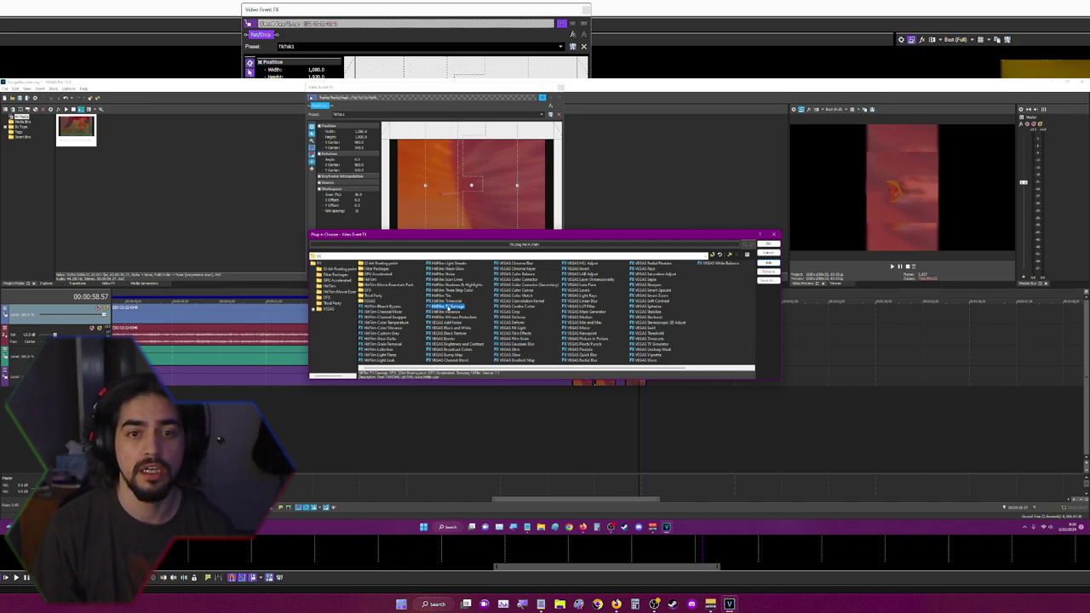
{"action": "left_click", "coordinate": [771, 245]}
{"action": "left_click", "coordinate": [349, 114]}
{"action": "left_click", "coordinate": [349, 126]}
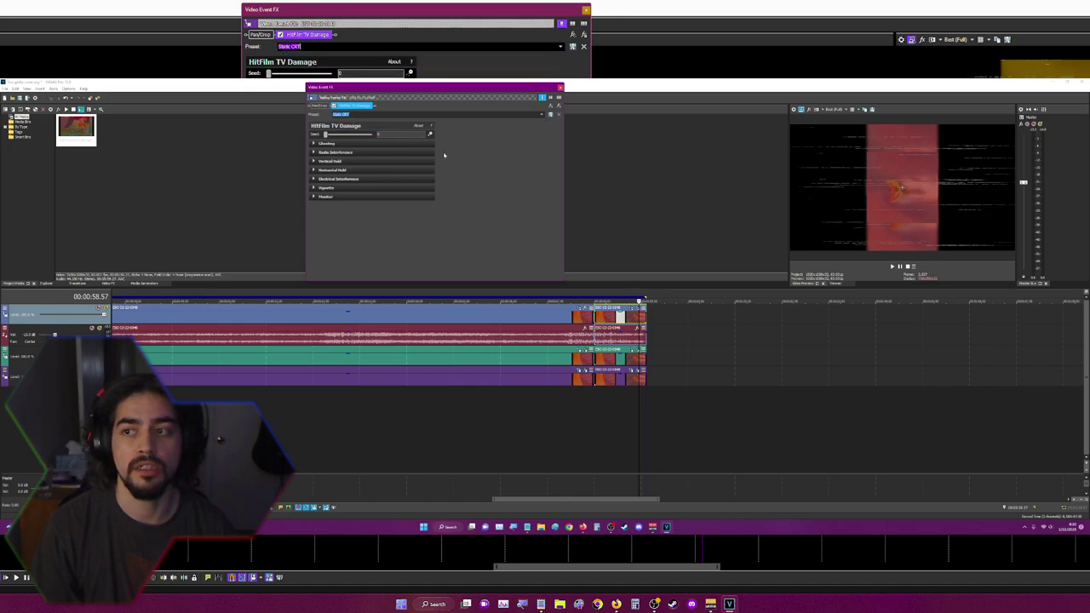
{"action": "left_click", "coordinate": [586, 8]}
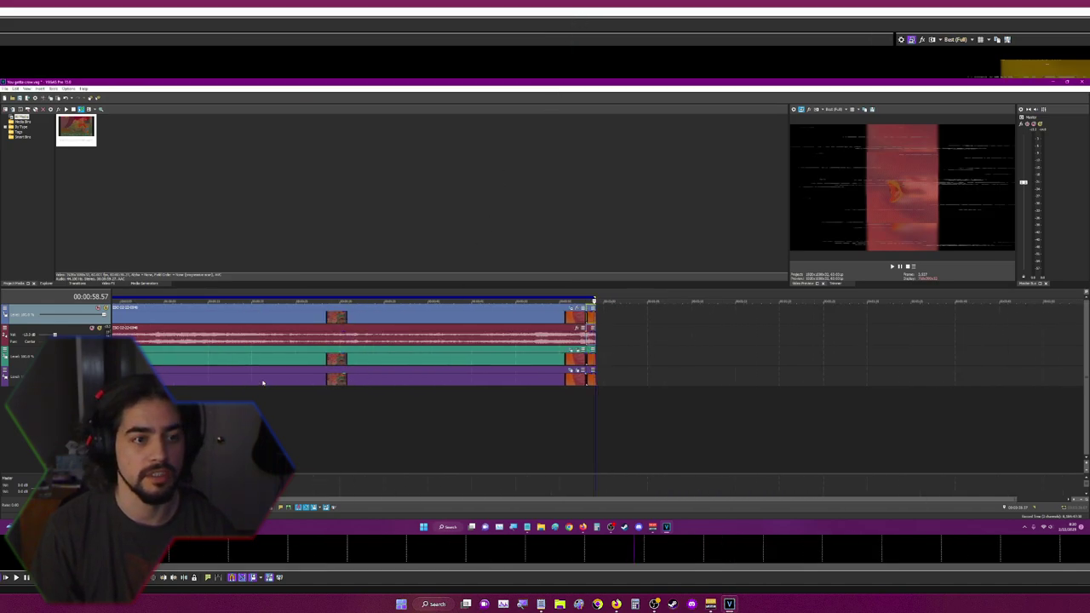
Check the closing effect at 00:00:58.00 and play back the opening from the start of the timeline.
{"action": "left_click", "coordinate": [579, 425]}
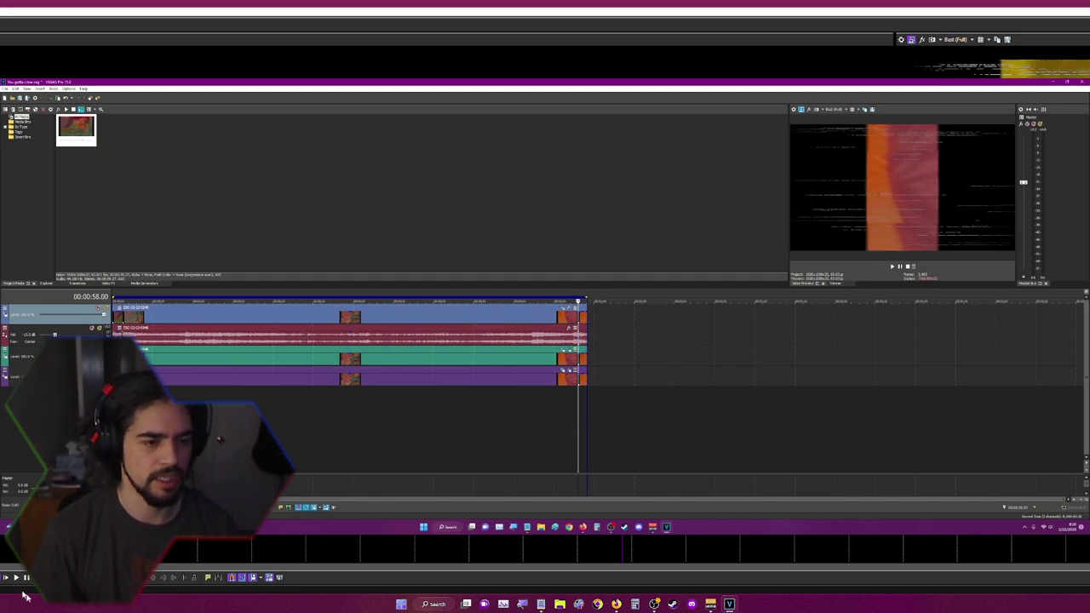
{"action": "left_click", "coordinate": [47, 578]}
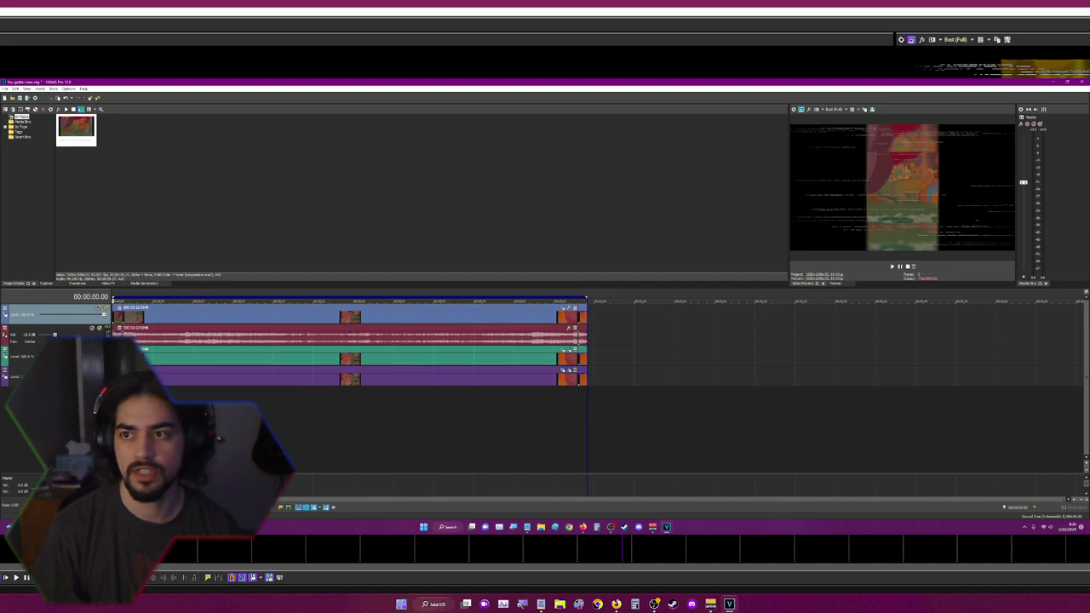
{"action": "key", "text": "space"}
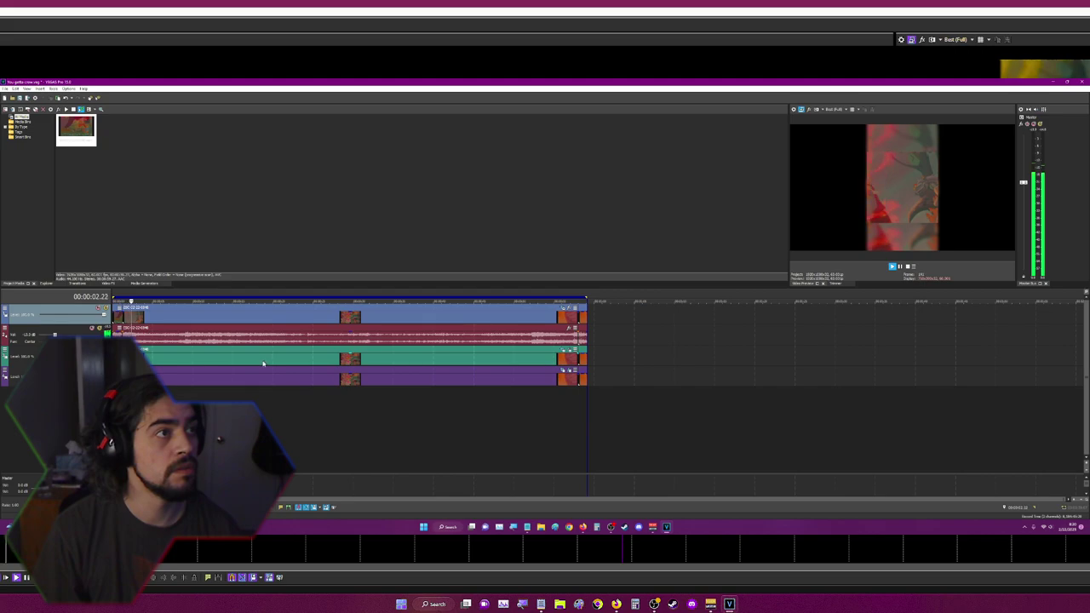
{"action": "key", "text": "space"}
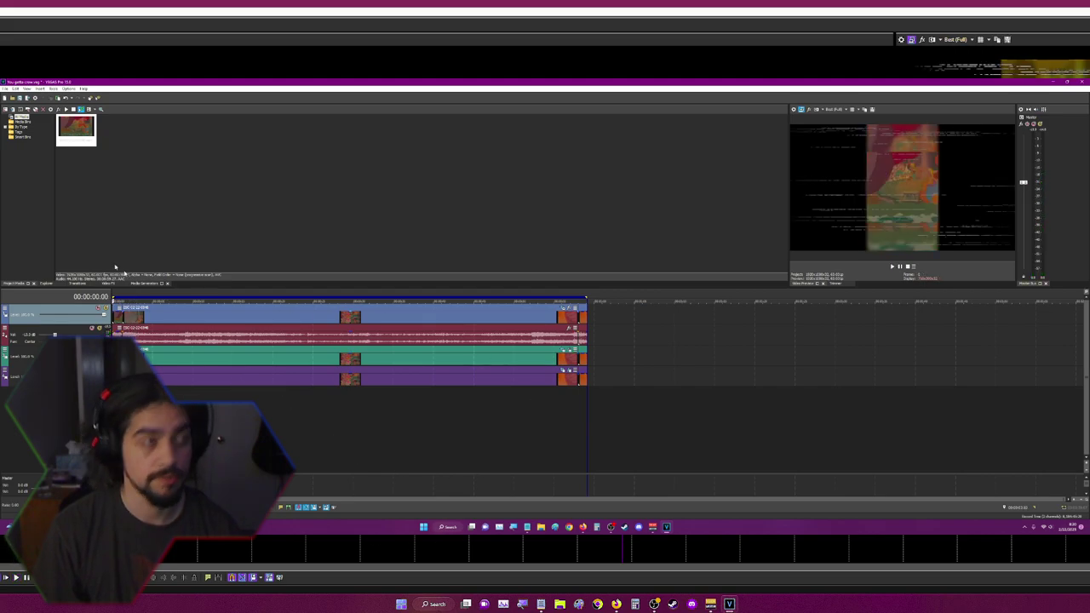
Save the project and render it in the MAGIX AVC/AAC MP4 format with the TikTok Render template.
{"action": "left_click", "coordinate": [5, 89]}
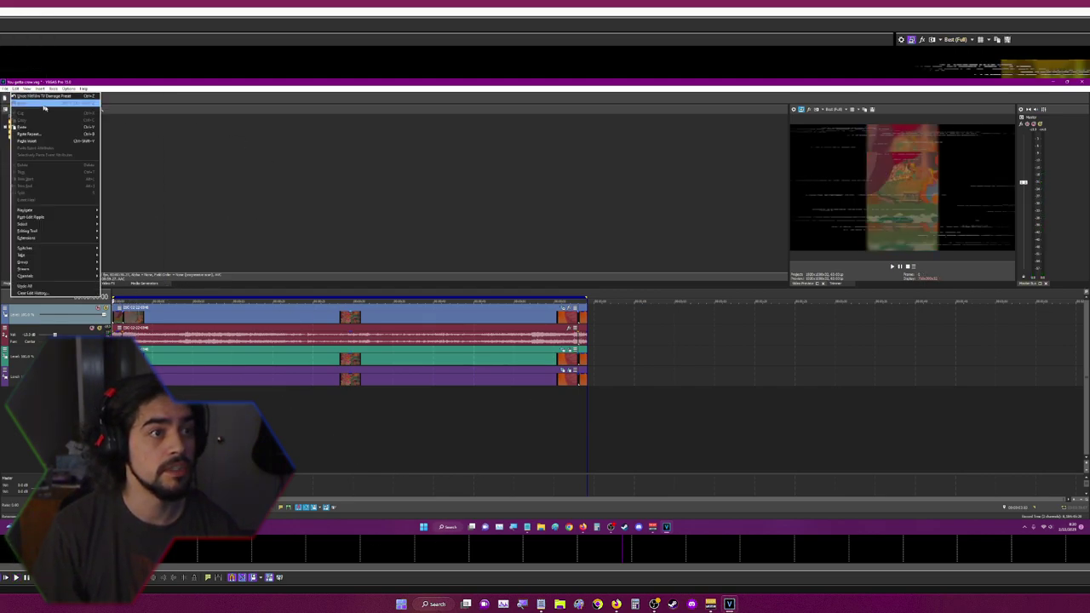
{"action": "left_click", "coordinate": [12, 120]}
{"action": "left_click", "coordinate": [5, 89]}
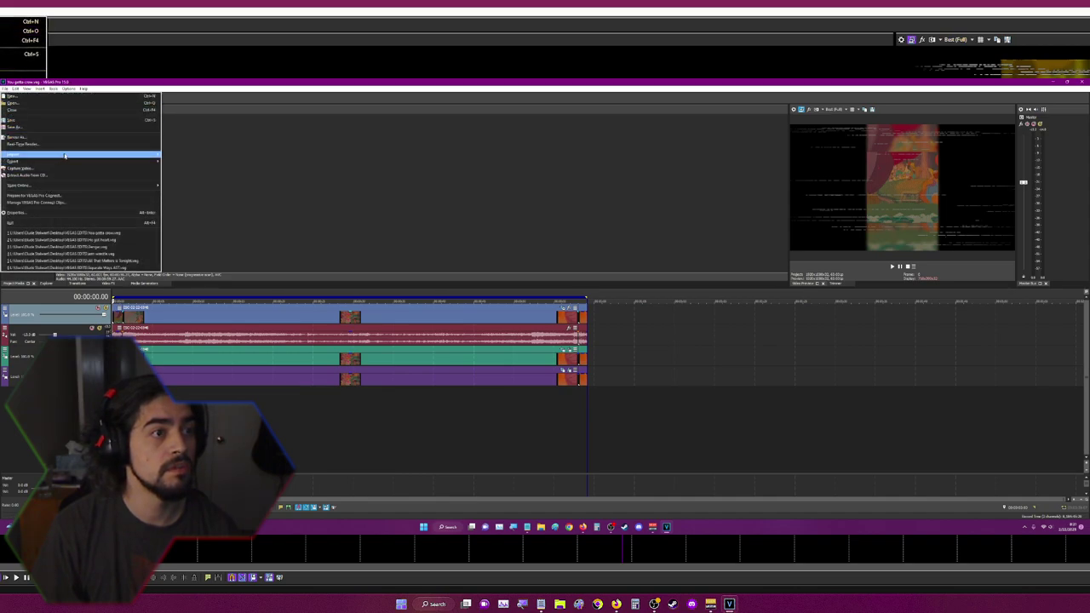
{"action": "left_click", "coordinate": [42, 137]}
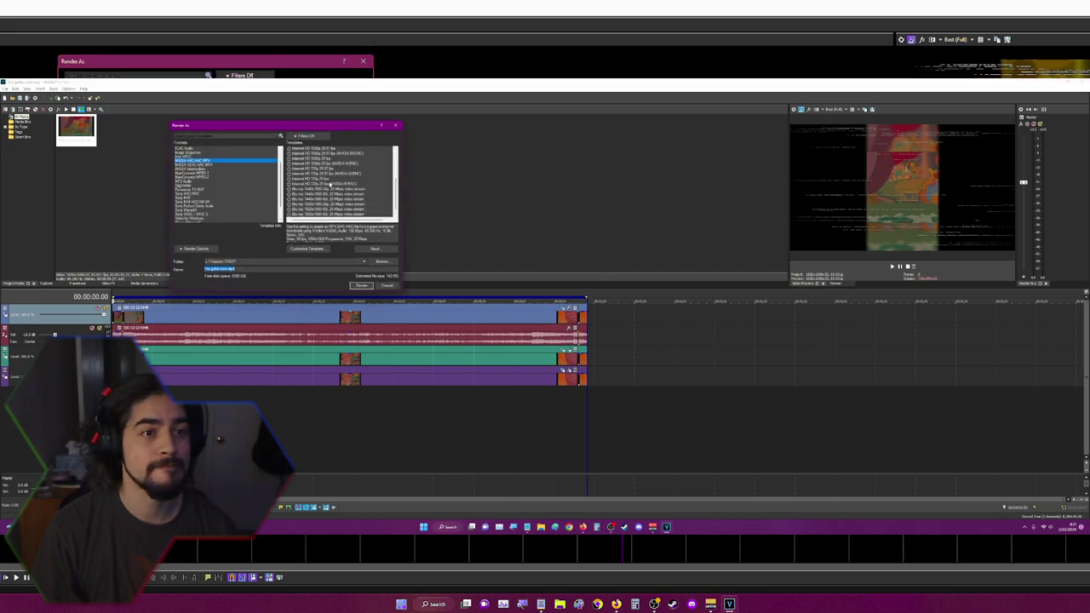
{"action": "scroll", "coordinate": [329, 185], "scroll_direction": "down", "scroll_amount": 2}
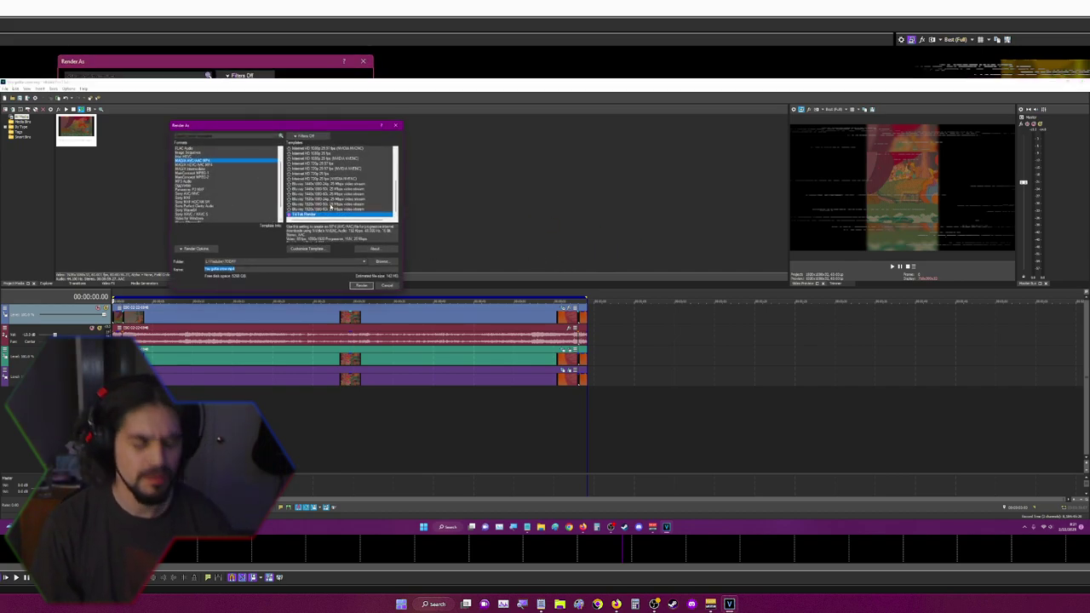
{"action": "left_click", "coordinate": [361, 285]}
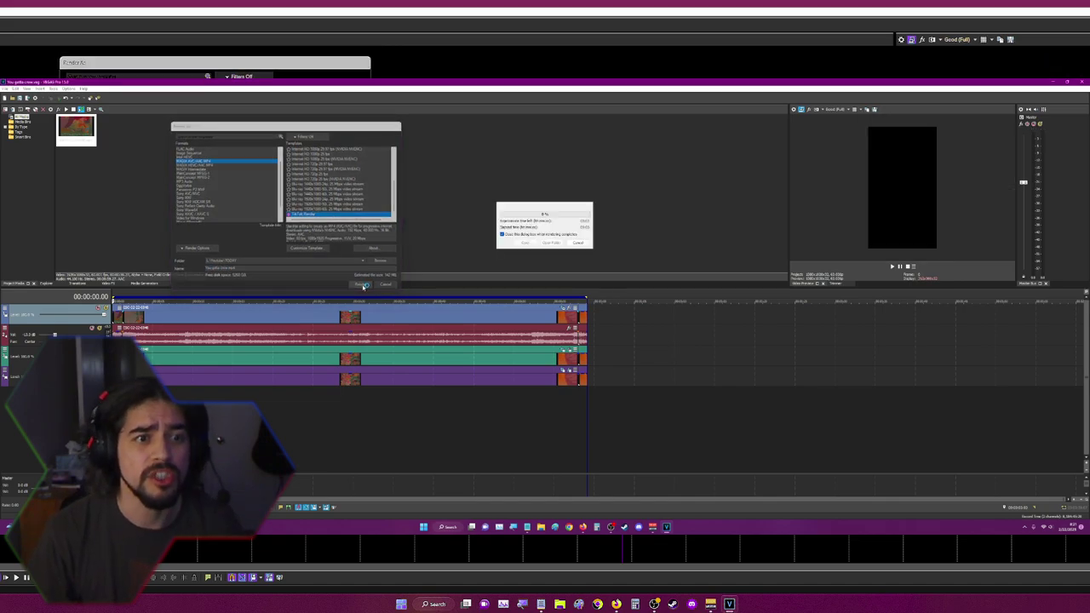